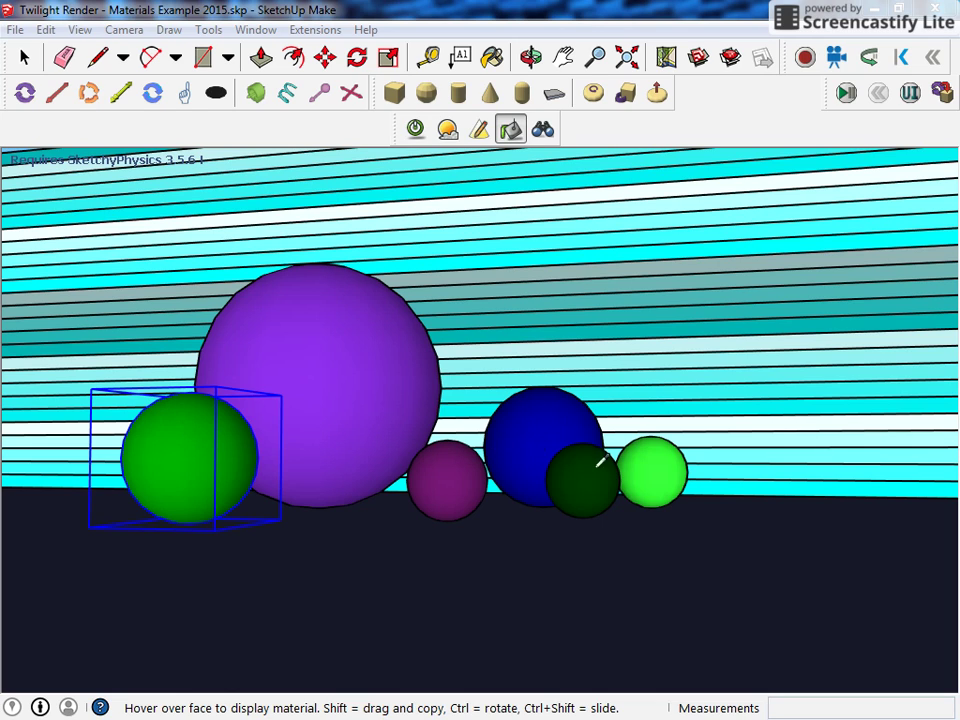
Examine the collections available in SketchUp's native Materials browser, then close it.
{"action": "left_click", "coordinate": [303, 30]}
{"action": "mouse_move", "coordinate": [256, 30]}
{"action": "left_click", "coordinate": [272, 111]}
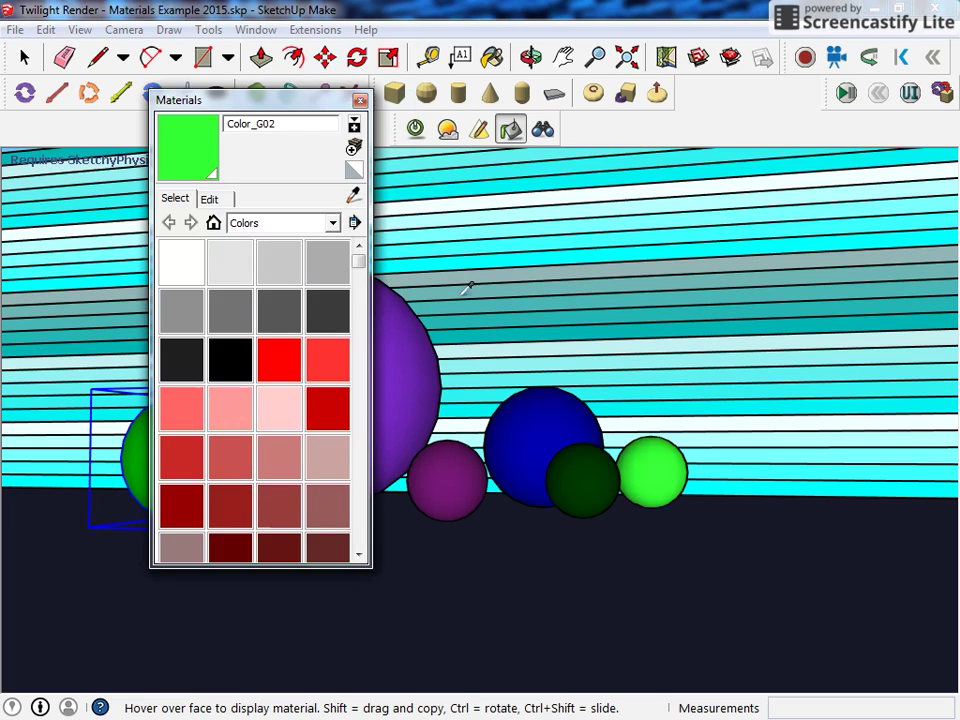
{"action": "left_click_drag", "start_coordinate": [285, 103], "coordinate": [667, 88]}
{"action": "left_click", "coordinate": [686, 208]}
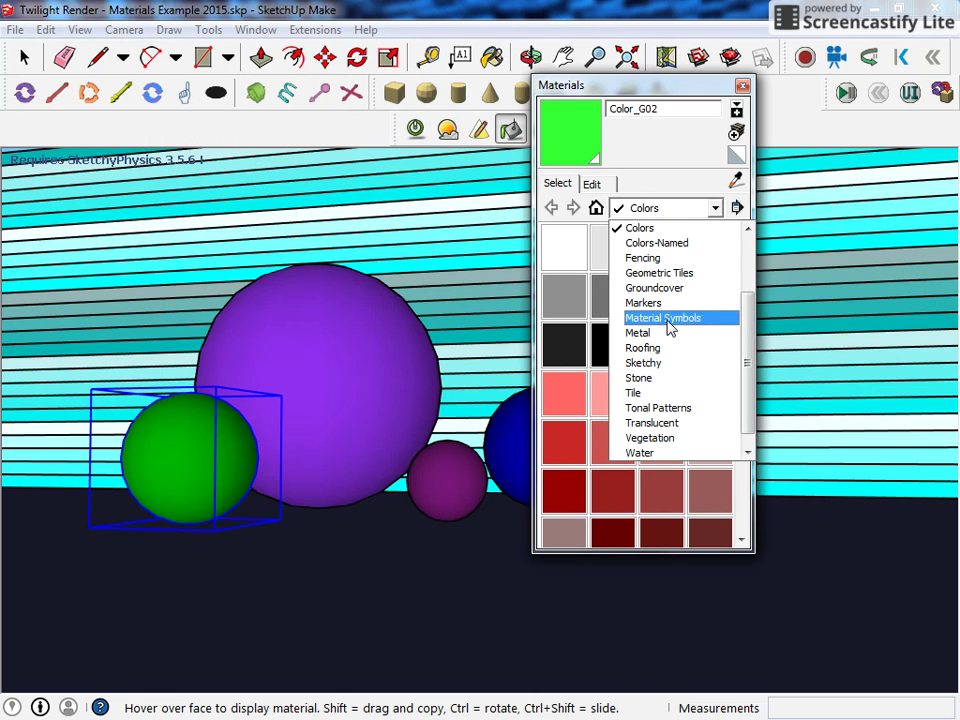
{"action": "left_click", "coordinate": [742, 89]}
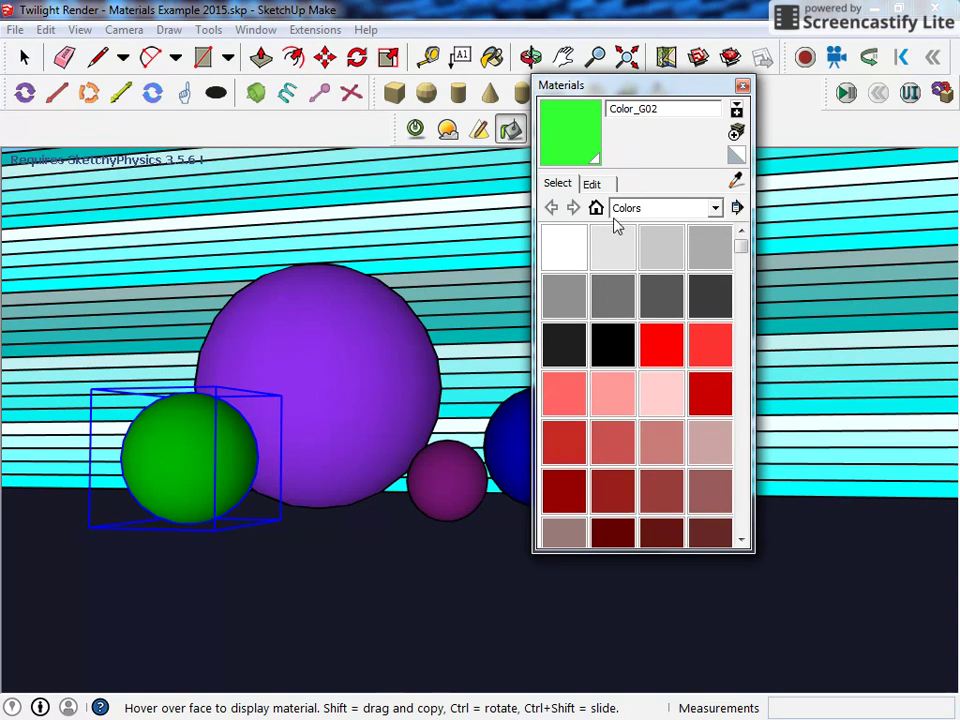
{"action": "left_click", "coordinate": [743, 87]}
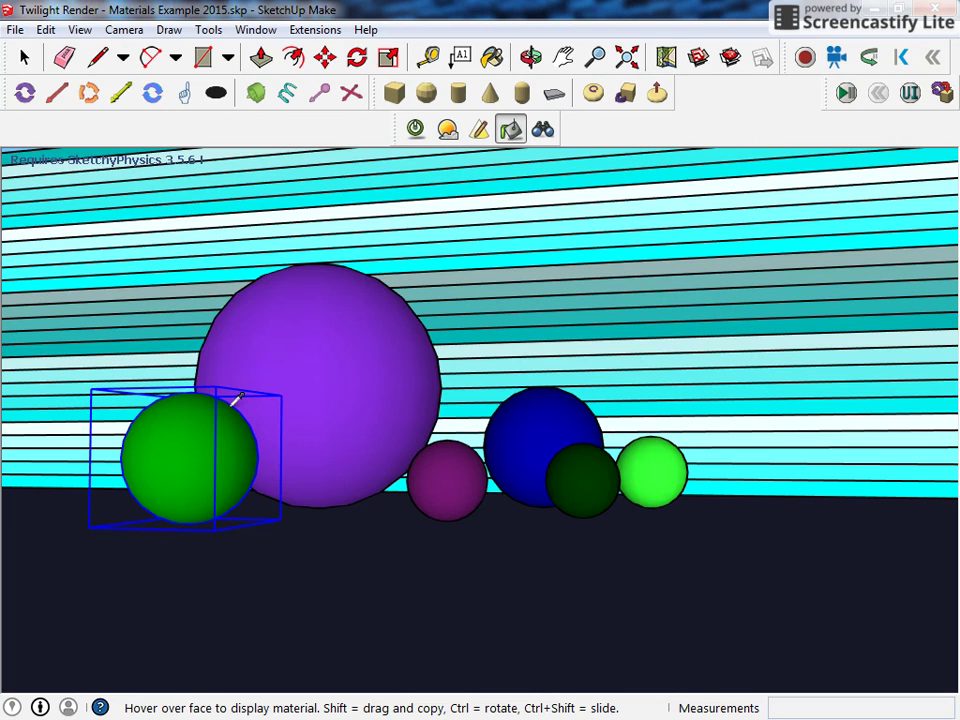
Load the large green sphere's material into the Twilight template material editor.
{"action": "left_click", "coordinate": [513, 135]}
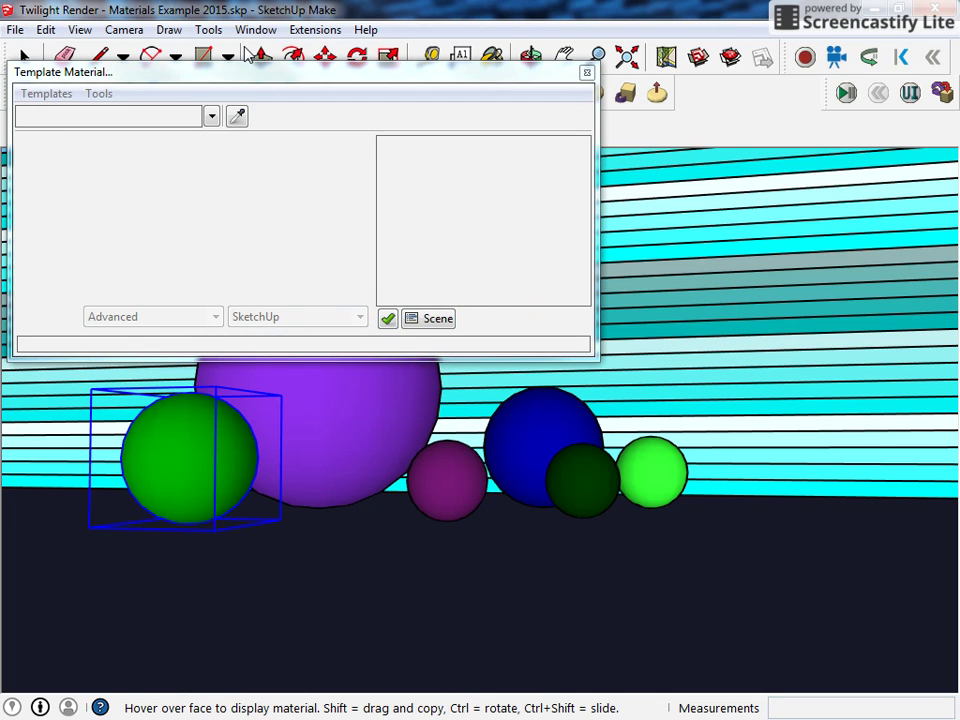
{"action": "left_click_drag", "start_coordinate": [253, 79], "coordinate": [594, 28]}
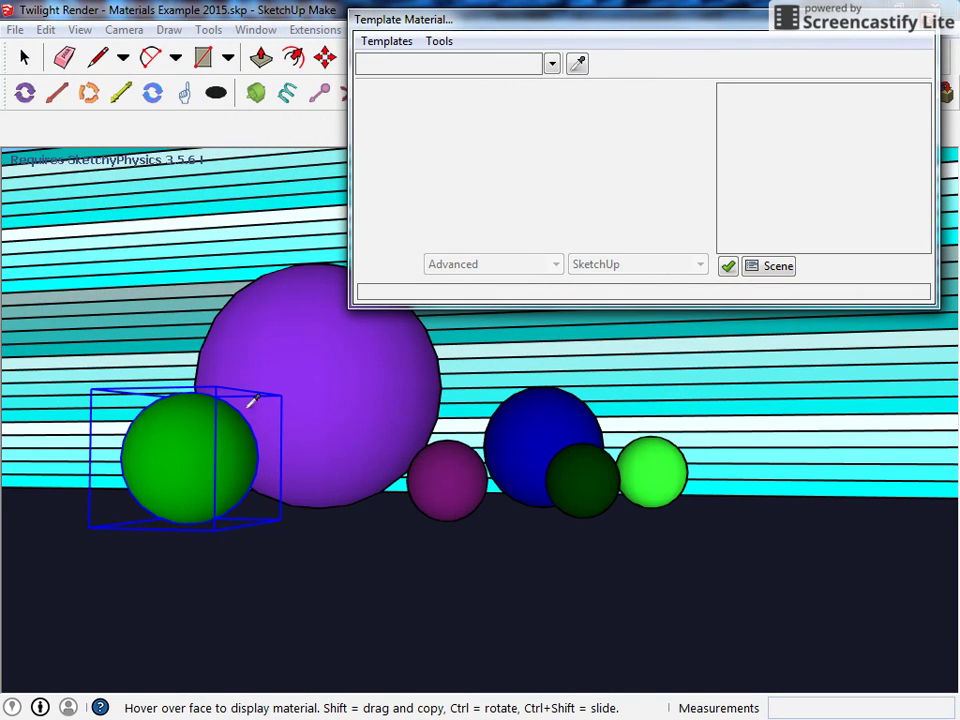
{"action": "mouse_move", "coordinate": [194, 456]}
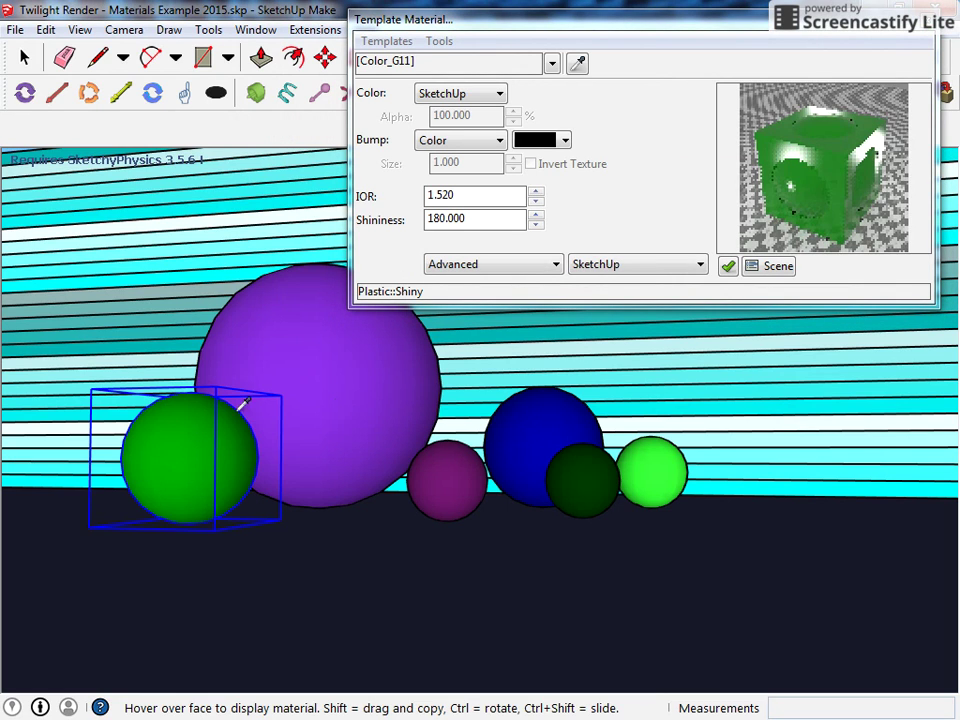
Apply the Flat template to the large green sphere's material.
{"action": "left_click", "coordinate": [390, 41]}
{"action": "mouse_move", "coordinate": [437, 66]}
{"action": "left_click", "coordinate": [579, 62]}
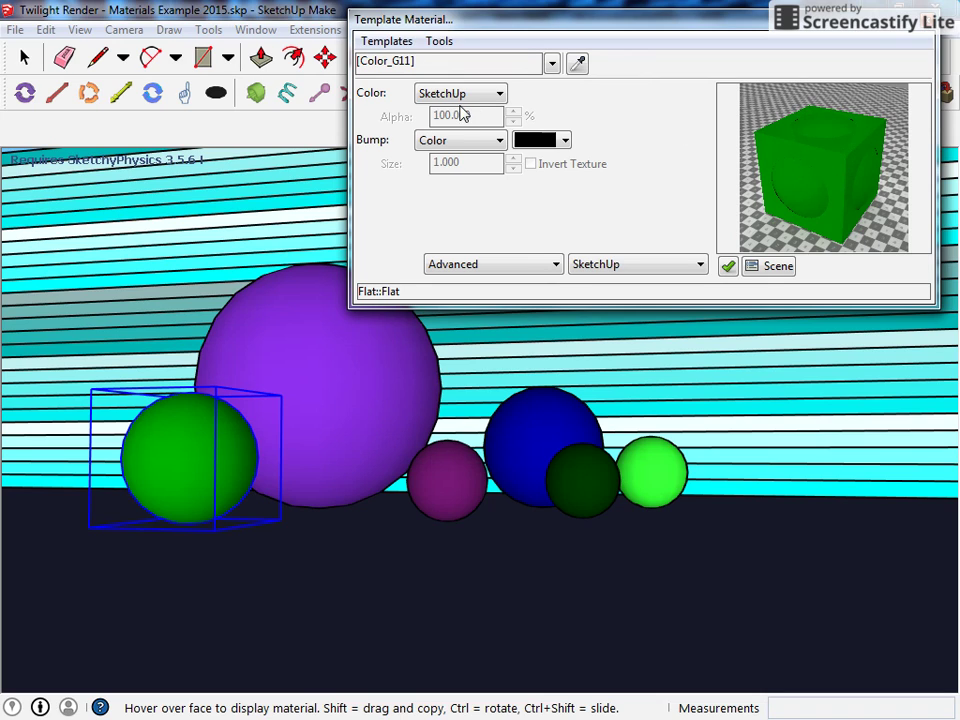
Apply the Brushed Metal Aluminum template to the large green sphere's material and set its shininess to 80.
{"action": "left_click", "coordinate": [380, 45]}
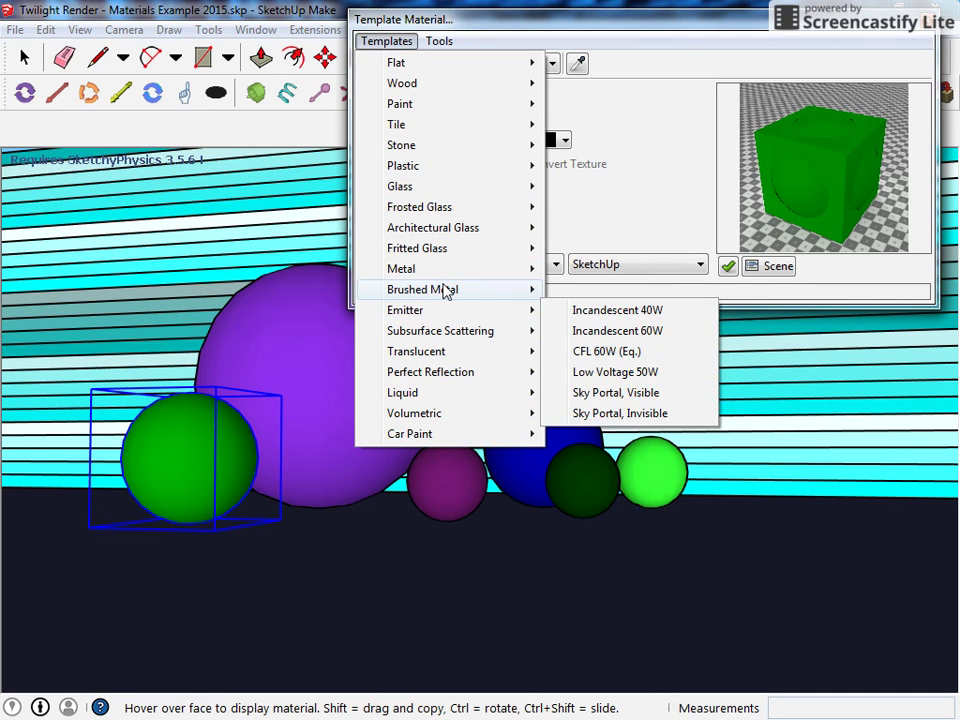
{"action": "mouse_move", "coordinate": [489, 287]}
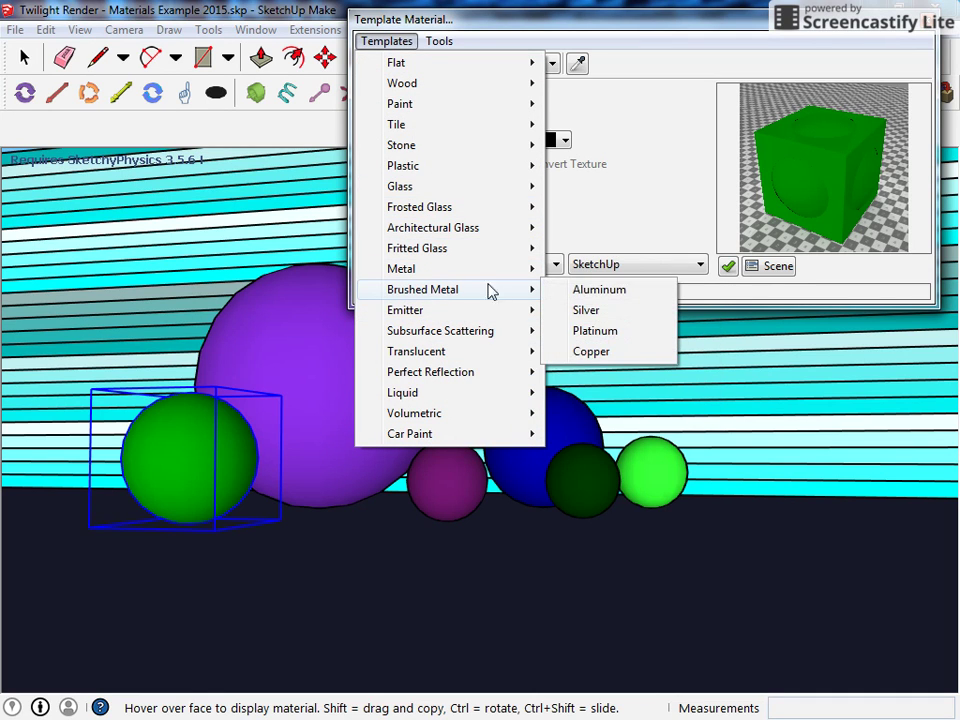
{"action": "left_click", "coordinate": [600, 290]}
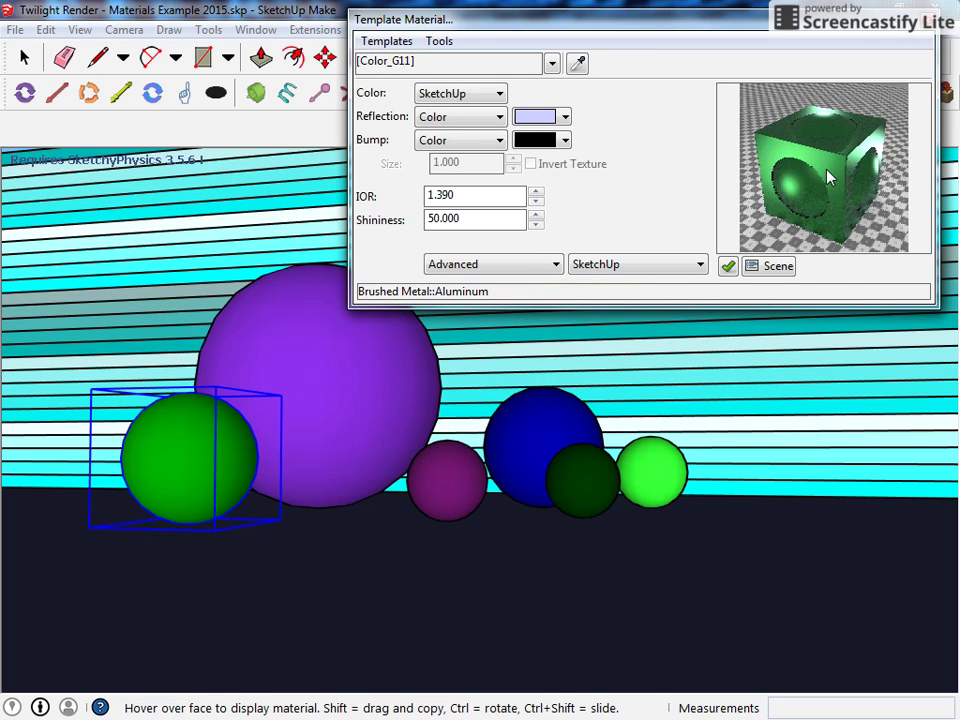
{"action": "left_click", "coordinate": [536, 216]}
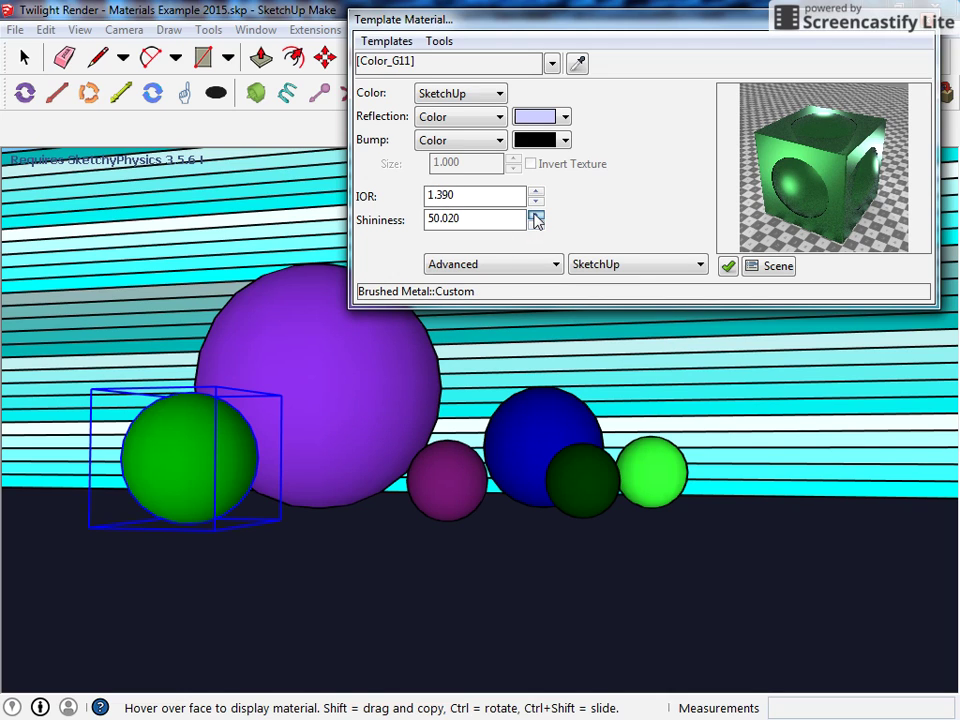
{"action": "left_click", "coordinate": [536, 216]}
{"action": "type", "text": "80"}
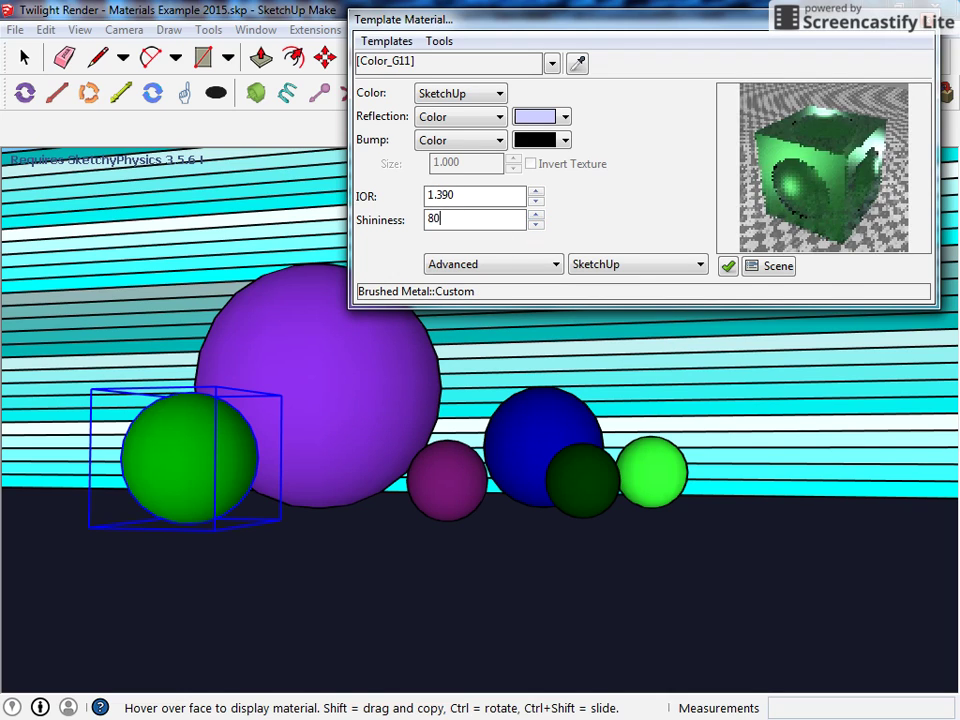
{"action": "left_click", "coordinate": [476, 197]}
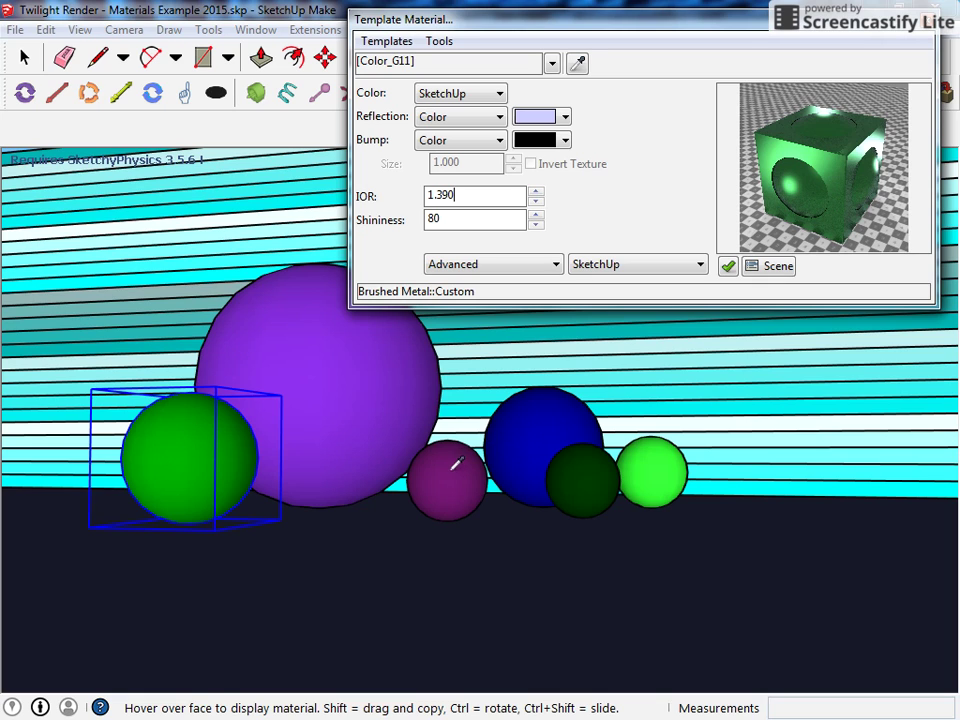
Apply the Perfect Reflection High template to the small dark green sphere's material.
{"action": "mouse_move", "coordinate": [589, 467]}
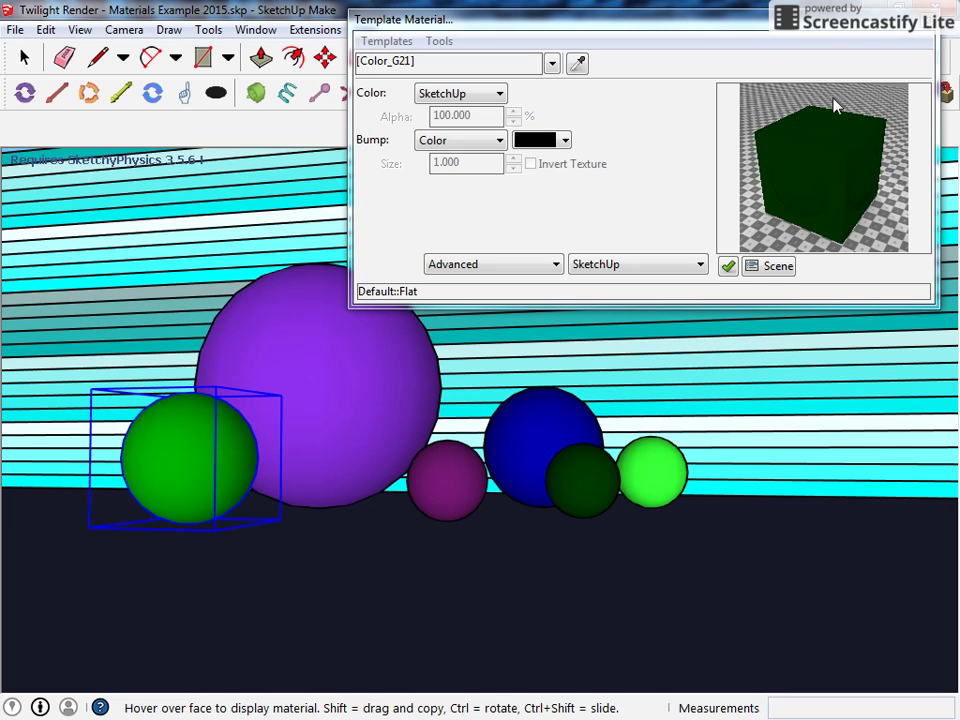
{"action": "left_click", "coordinate": [400, 42]}
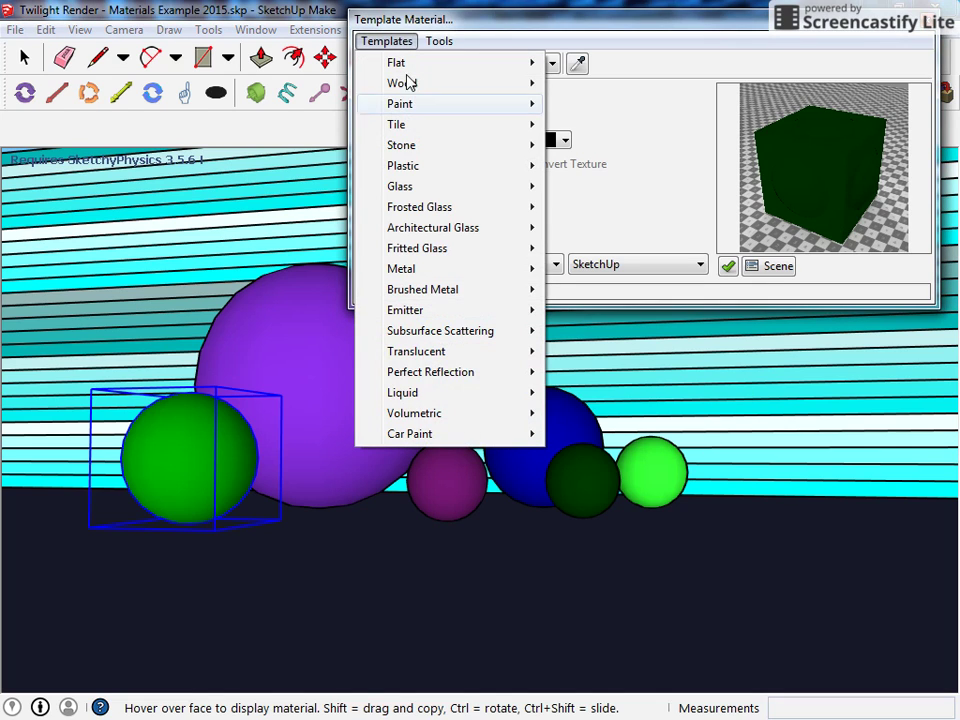
{"action": "mouse_move", "coordinate": [508, 373]}
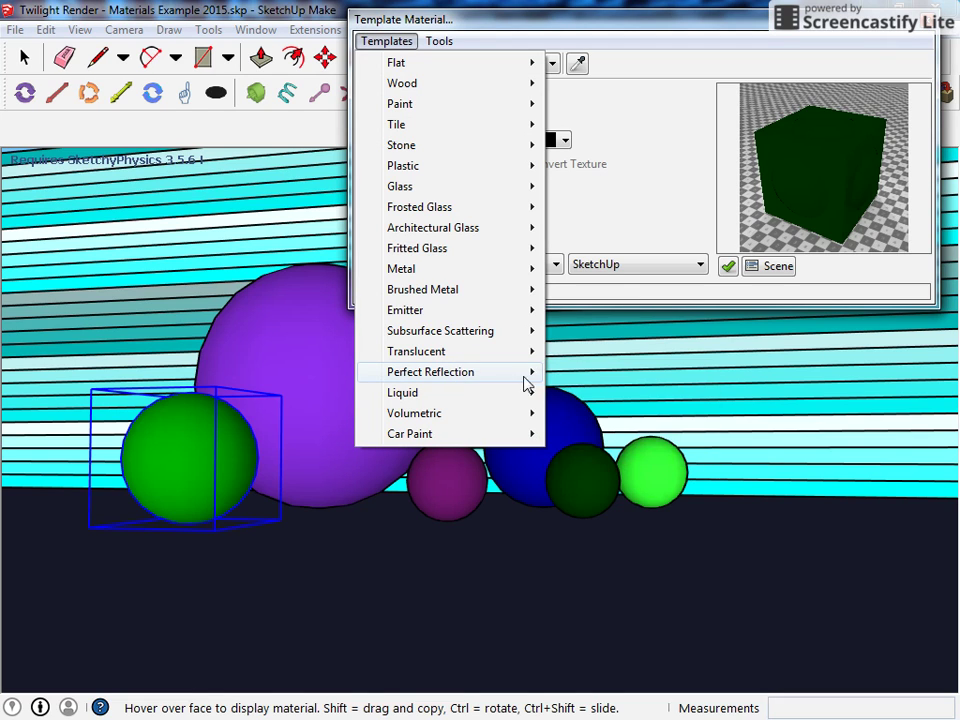
{"action": "left_click", "coordinate": [576, 372]}
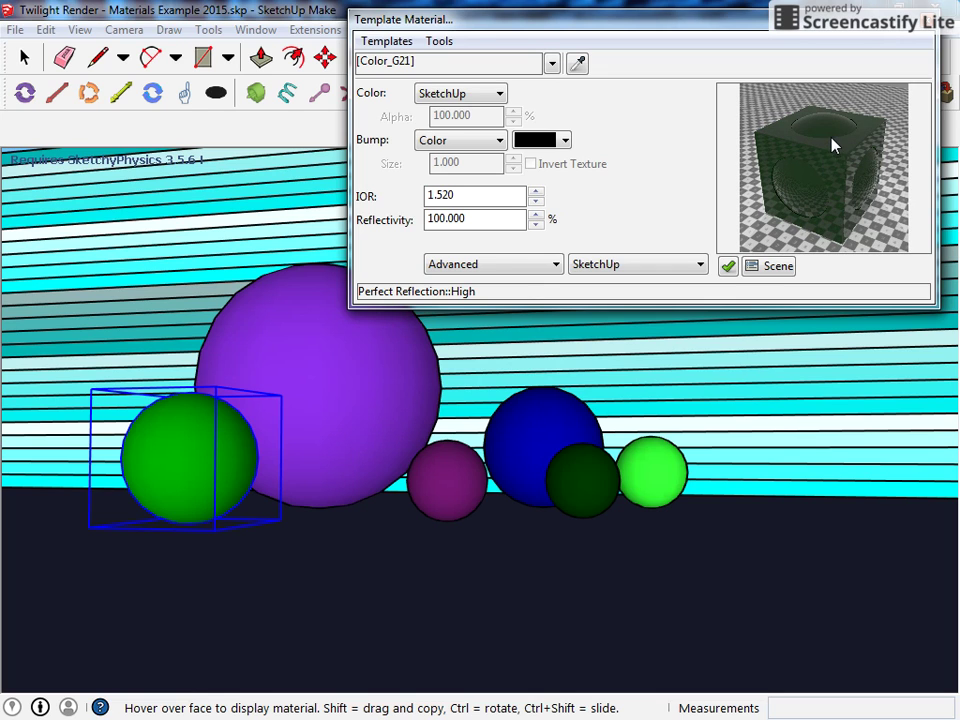
Apply the Paint Gloss template to the small bright green sphere's material and set its shininess to 100.
{"action": "left_click", "coordinate": [651, 446]}
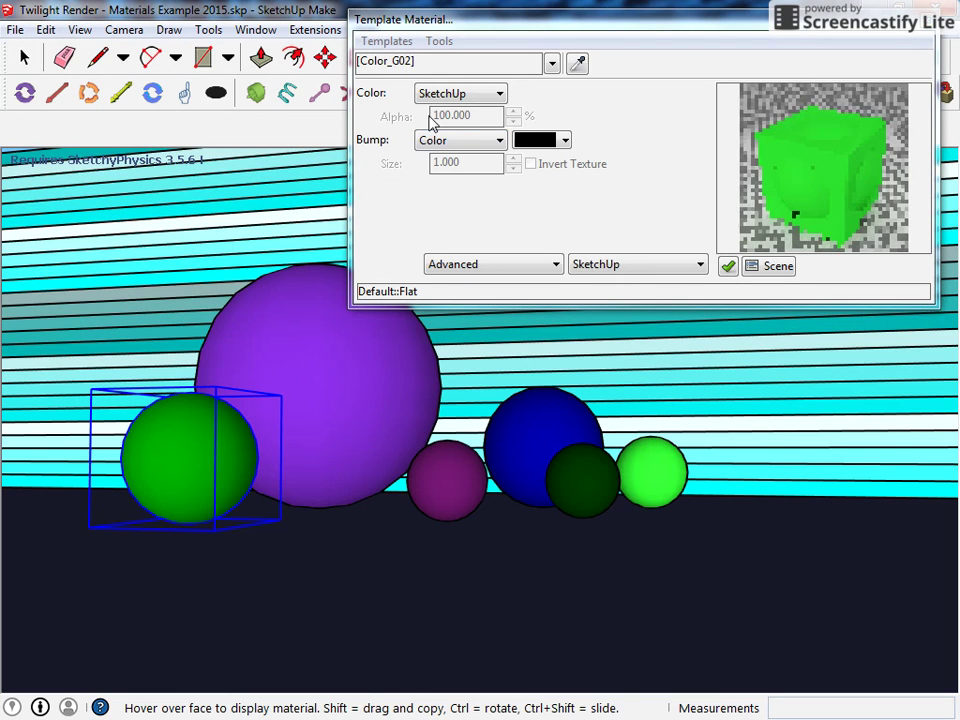
{"action": "left_click", "coordinate": [395, 42]}
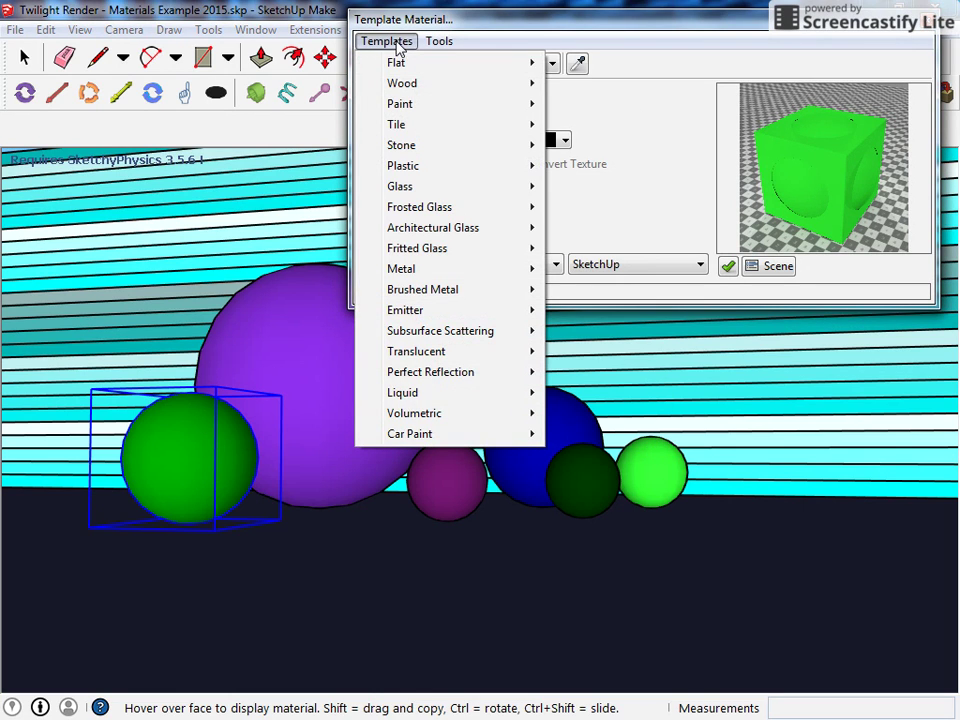
{"action": "mouse_move", "coordinate": [418, 108]}
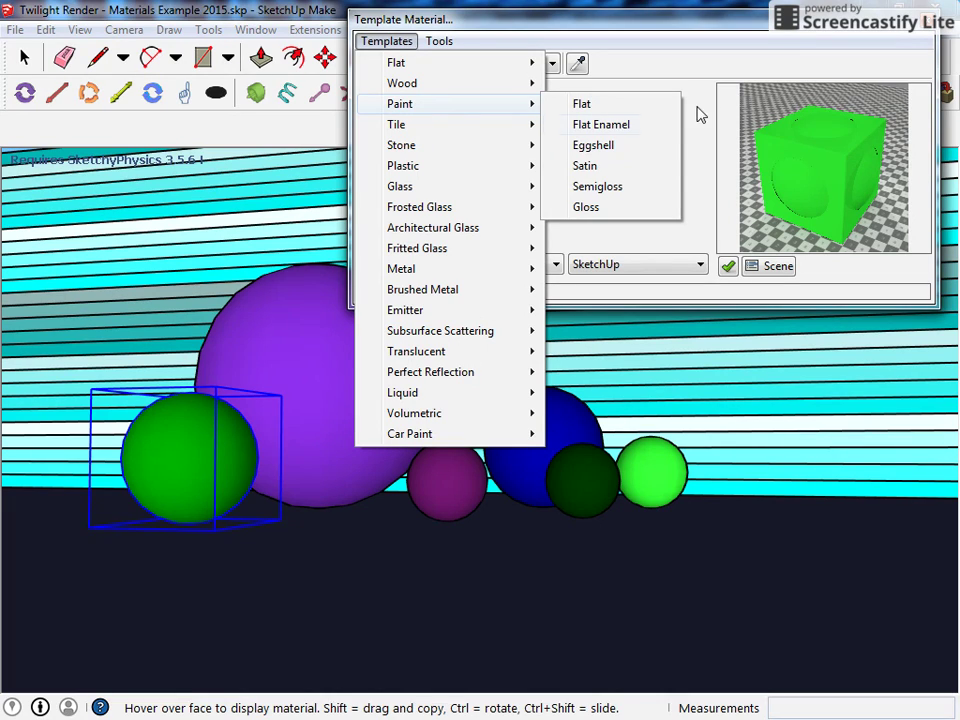
{"action": "left_click", "coordinate": [586, 207]}
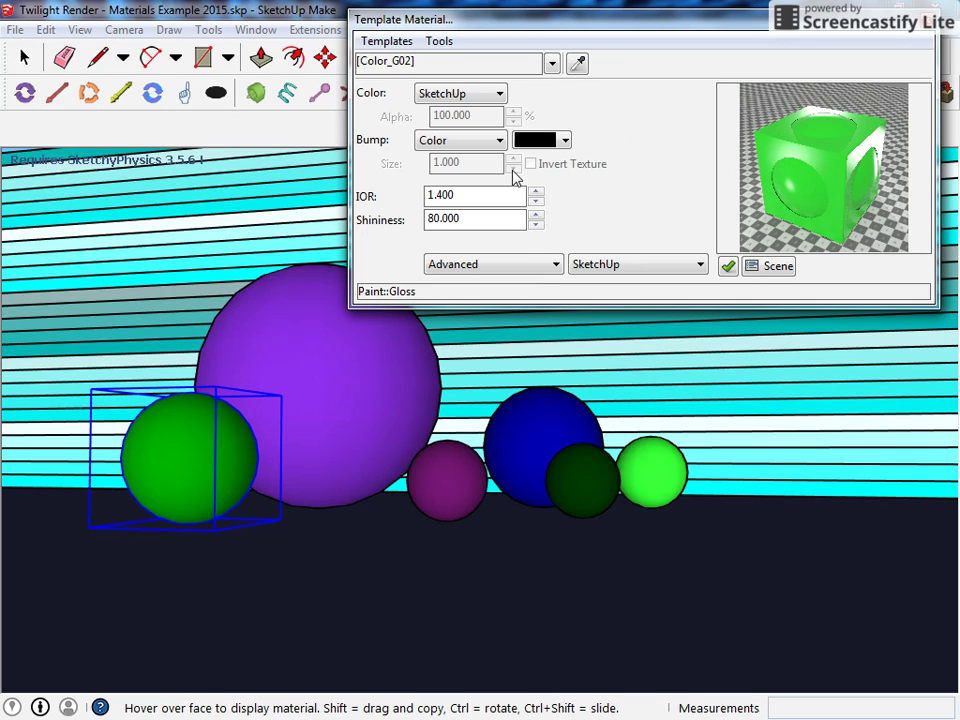
{"action": "double_click", "coordinate": [492, 222]}
{"action": "type", "text": "100.000"}
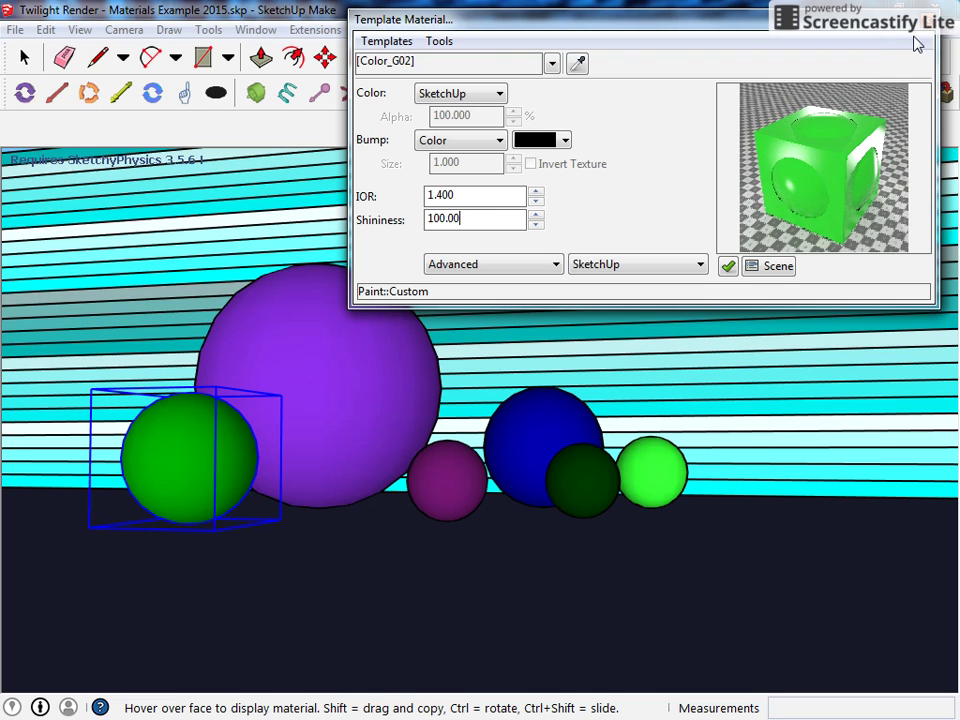
{"action": "left_click", "coordinate": [921, 20]}
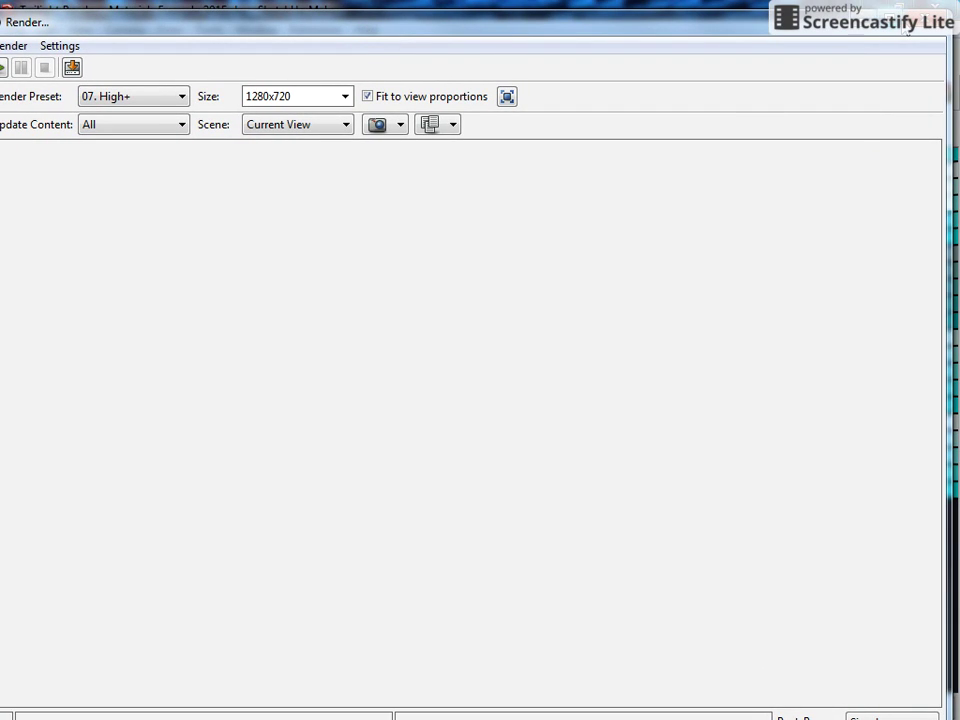
Maximize the Twilight render window and set the output height to 480 px.
{"action": "left_click", "coordinate": [895, 22]}
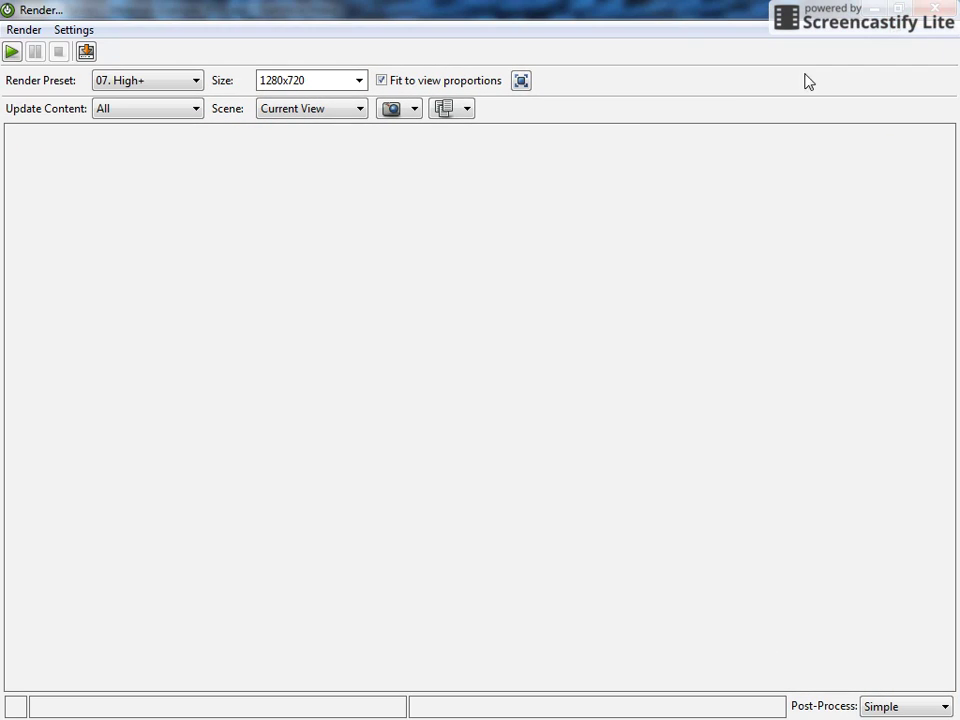
{"action": "left_click", "coordinate": [358, 80]}
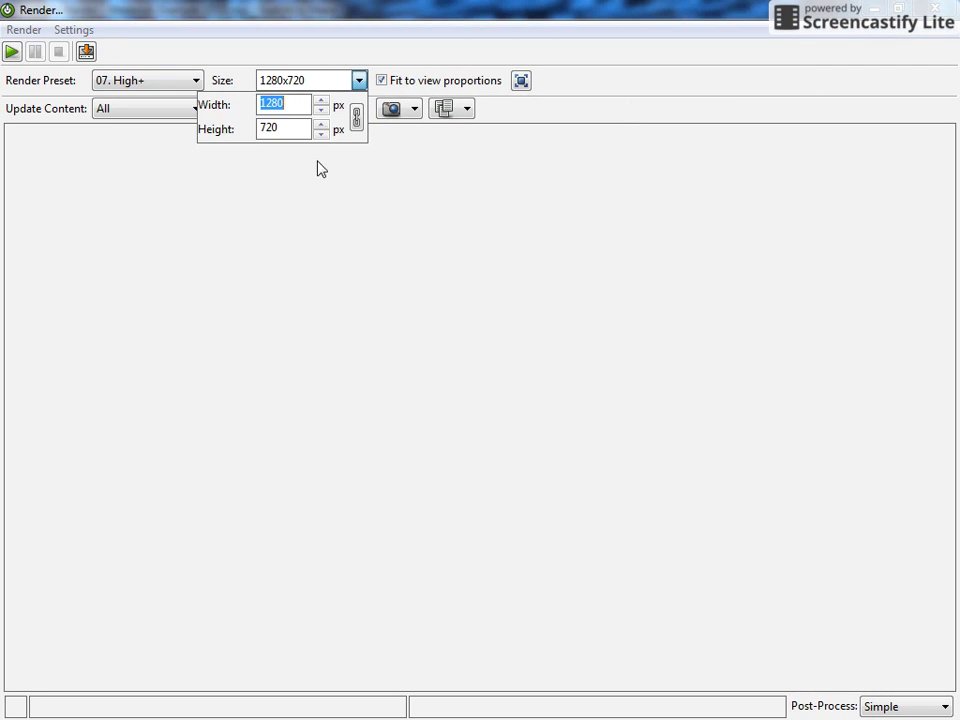
{"action": "left_click", "coordinate": [289, 105]}
{"action": "left_click_drag", "start_coordinate": [283, 131], "coordinate": [249, 139]}
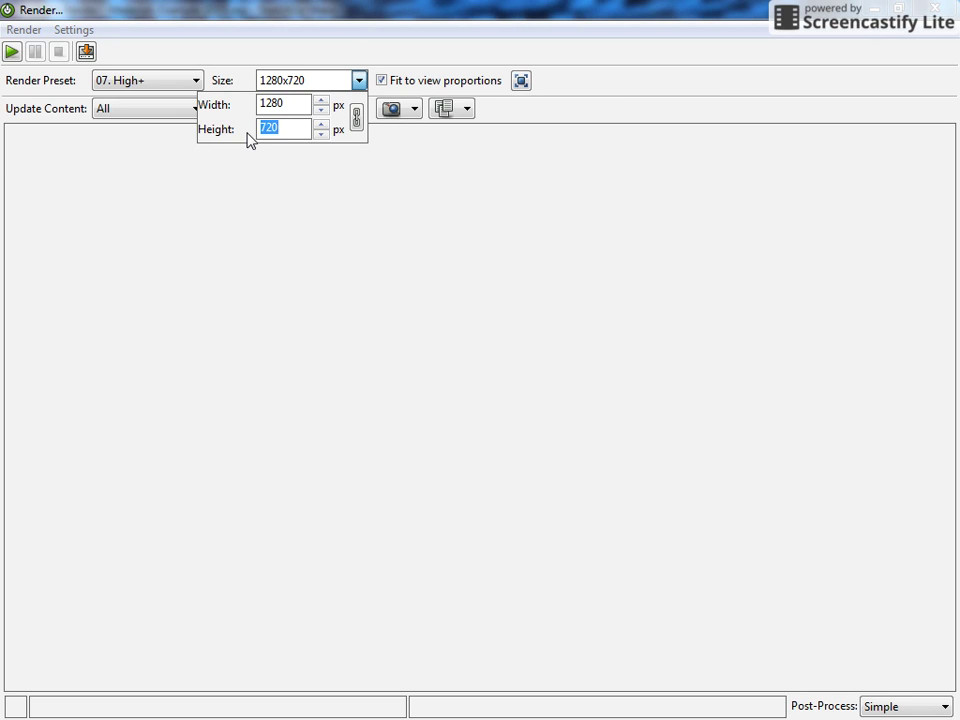
{"action": "type", "text": "480"}
{"action": "key", "text": "Return"}
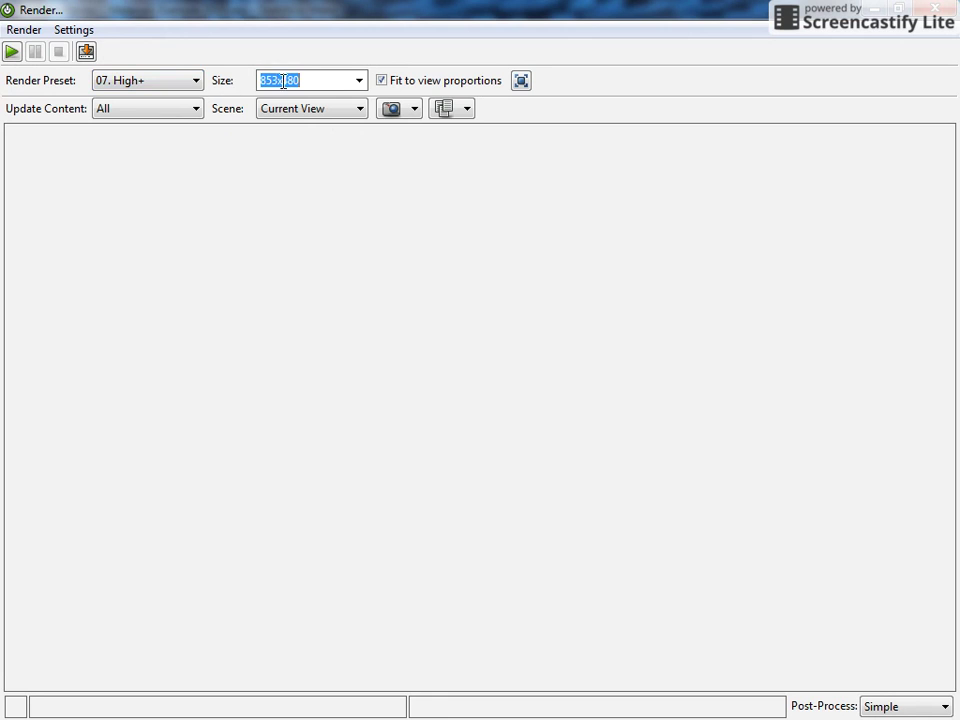
Choose the Easy preset 02. Low as the render preset.
{"action": "left_click", "coordinate": [196, 81]}
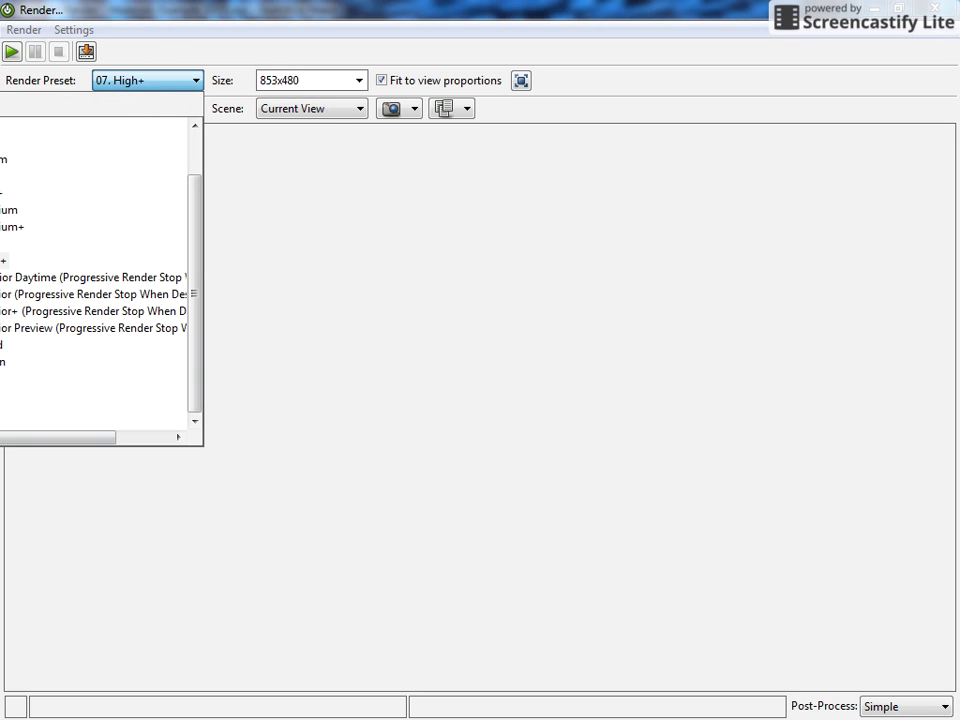
{"action": "left_click", "coordinate": [216, 58]}
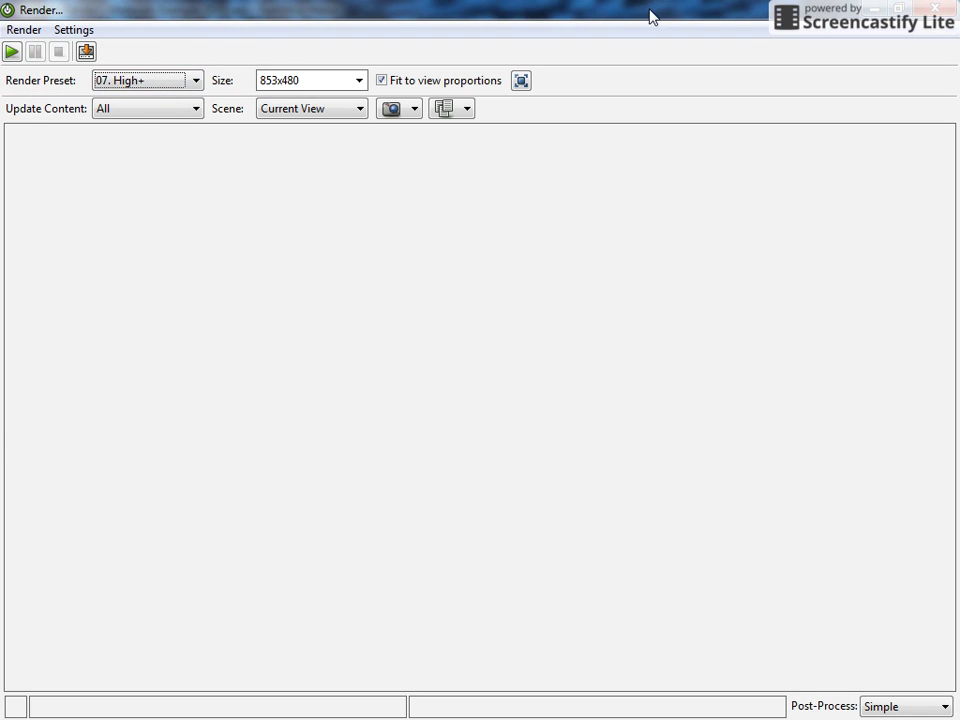
{"action": "left_click_drag", "start_coordinate": [513, 22], "coordinate": [739, 26]}
{"action": "left_click", "coordinate": [413, 93]}
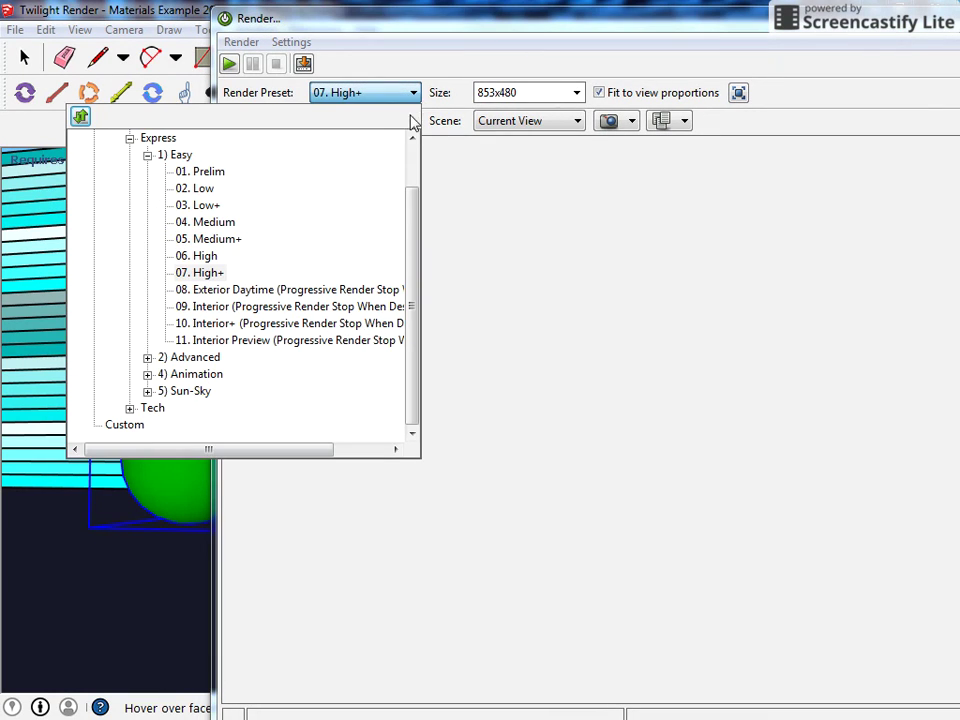
{"action": "left_click", "coordinate": [204, 197]}
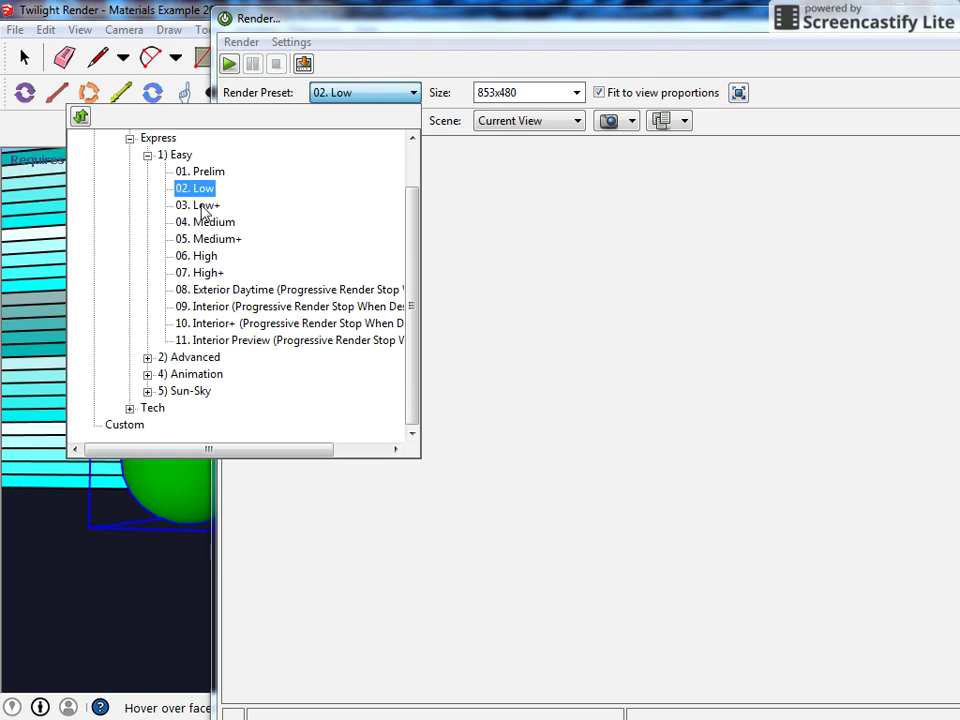
{"action": "left_click", "coordinate": [374, 85]}
Render the whole scene rather than only the current selection, and maximize the render window.
{"action": "left_click", "coordinate": [229, 63]}
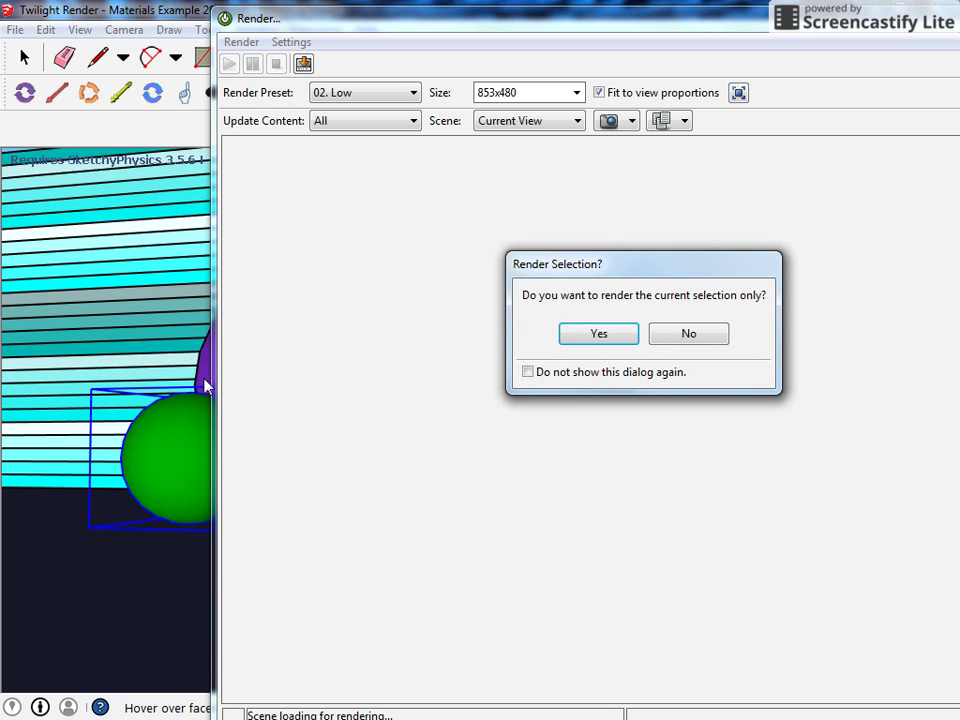
{"action": "left_click", "coordinate": [686, 334]}
{"action": "left_click_drag", "start_coordinate": [746, 30], "coordinate": [557, 33]}
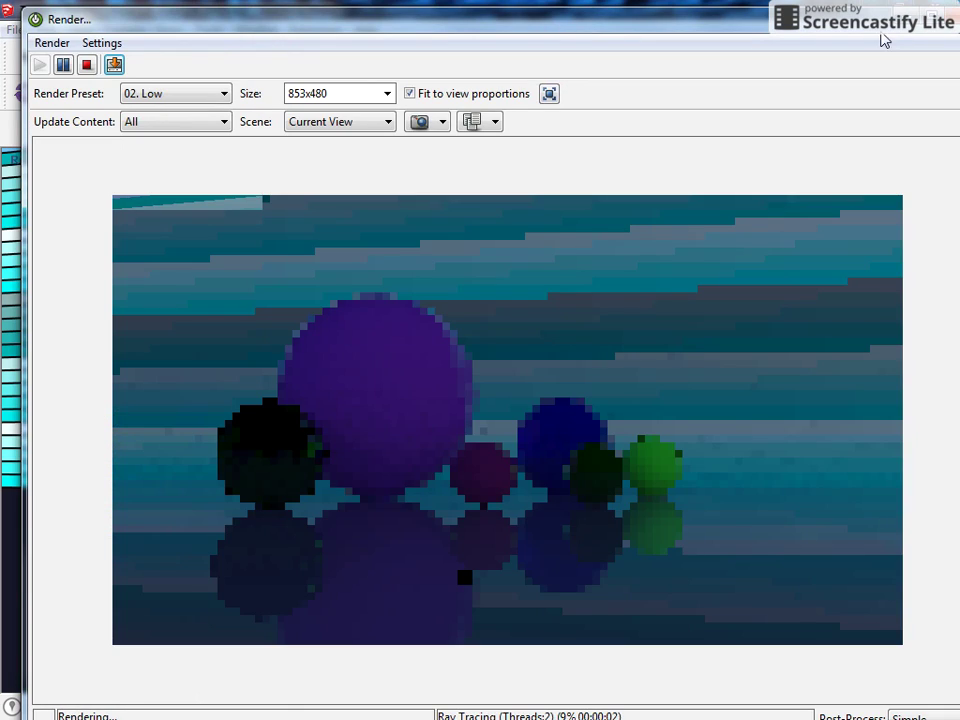
{"action": "left_click", "coordinate": [930, 22]}
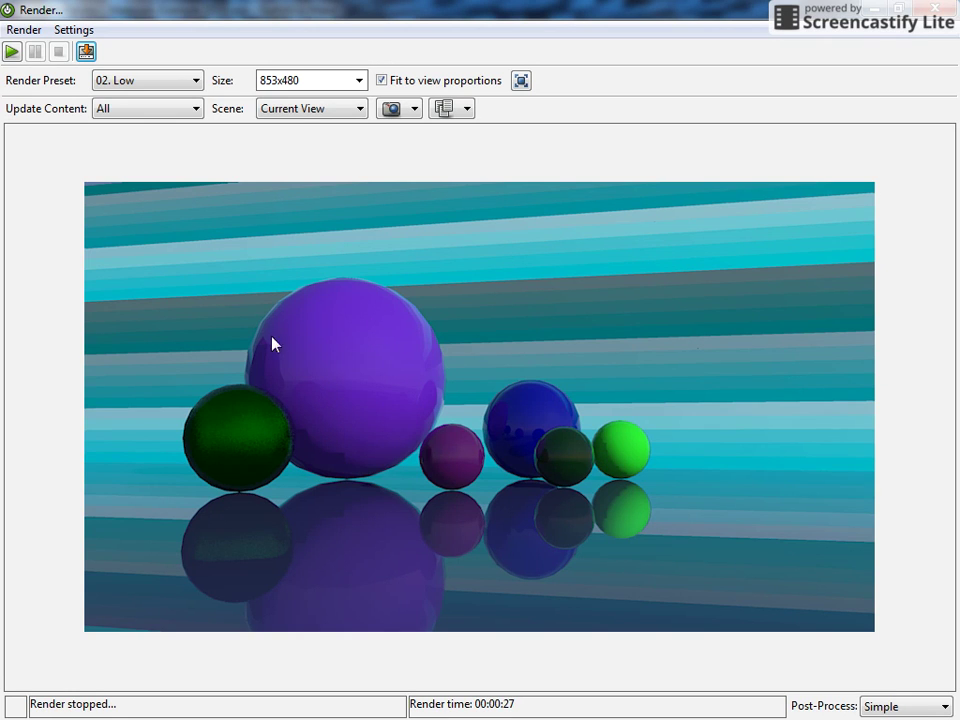
Examine the available Easy render presets without changing the current one, and put the render window away to return to the model.
{"action": "left_click", "coordinate": [196, 80]}
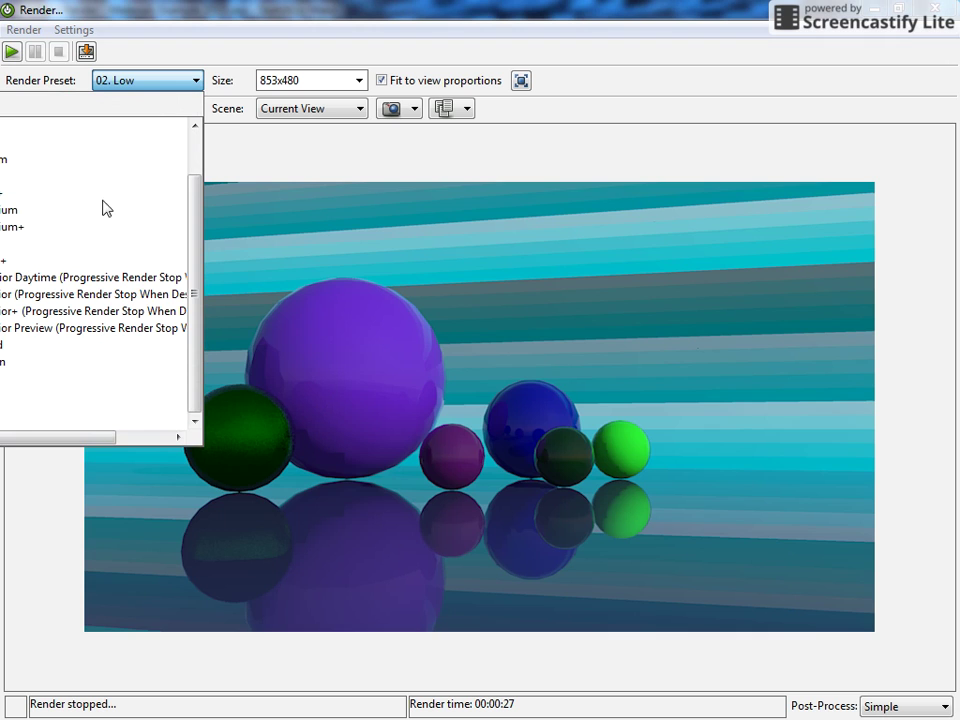
{"action": "left_click", "coordinate": [450, 47]}
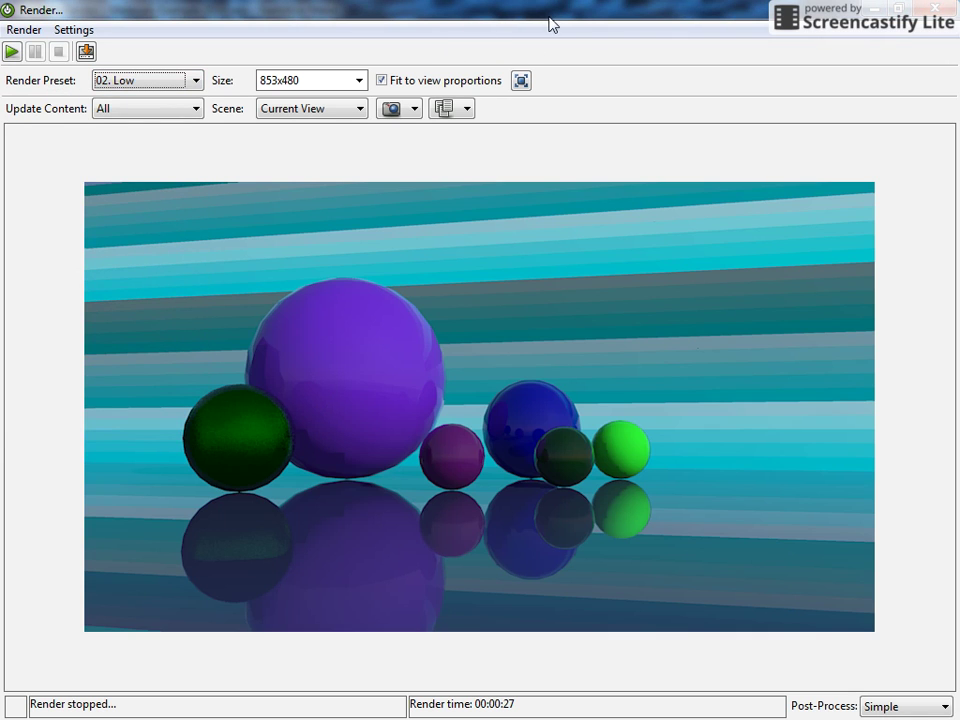
{"action": "mouse_move", "coordinate": [408, 18]}
{"action": "left_mouse_down"}
{"action": "mouse_move", "coordinate": [429, 28]}
{"action": "mouse_move", "coordinate": [762, 34]}
{"action": "left_mouse_up"}
{"action": "left_click", "coordinate": [619, 99]}
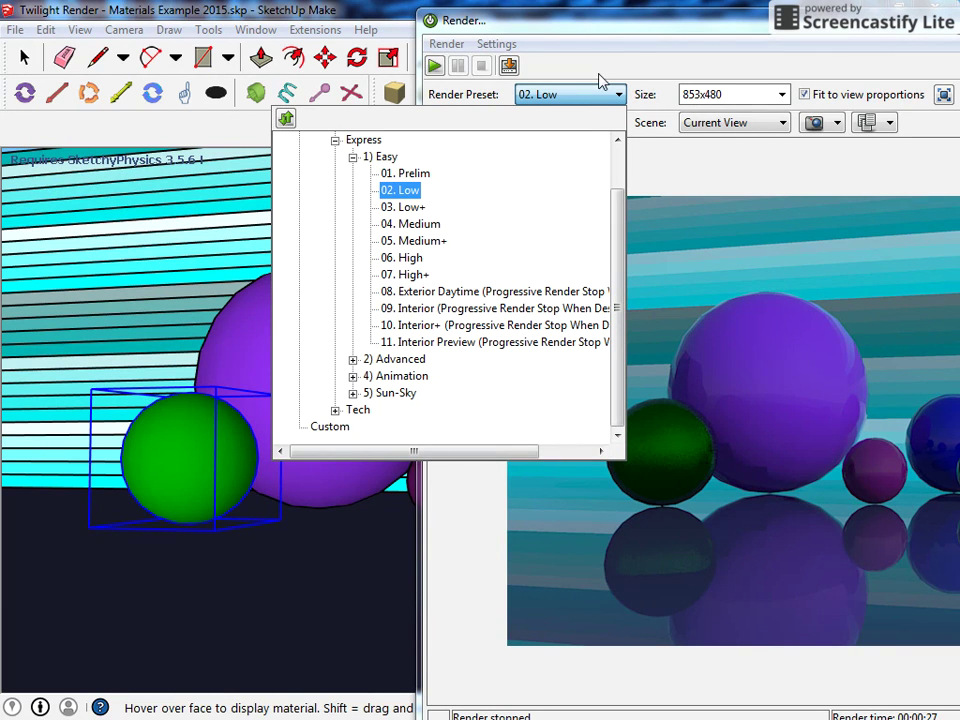
{"action": "left_click_drag", "start_coordinate": [660, 32], "coordinate": [212, 19]}
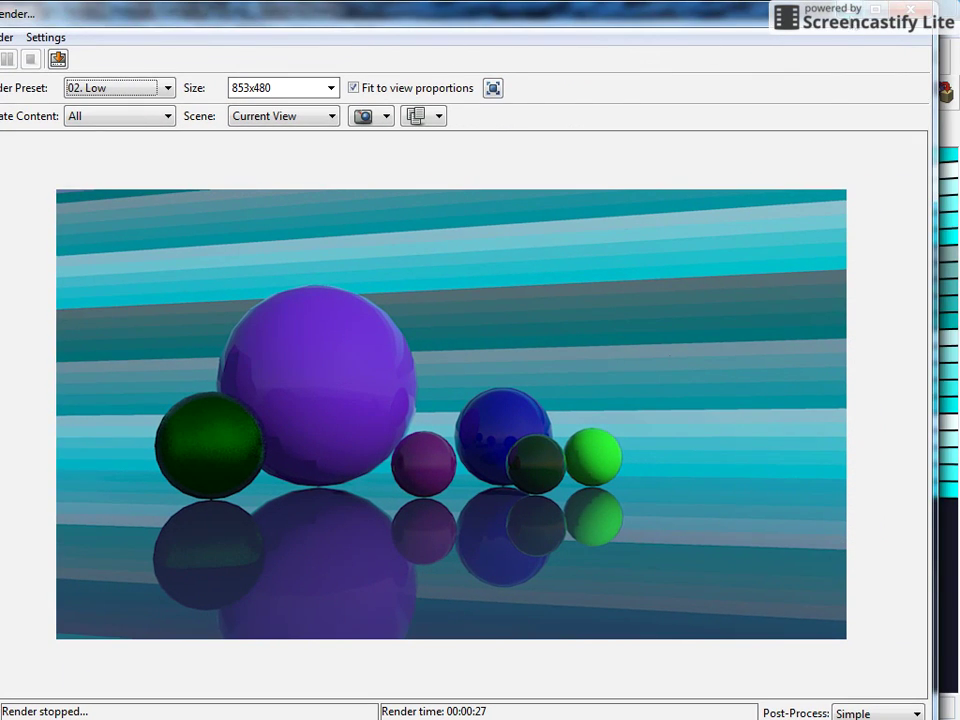
{"action": "left_click", "coordinate": [850, 14]}
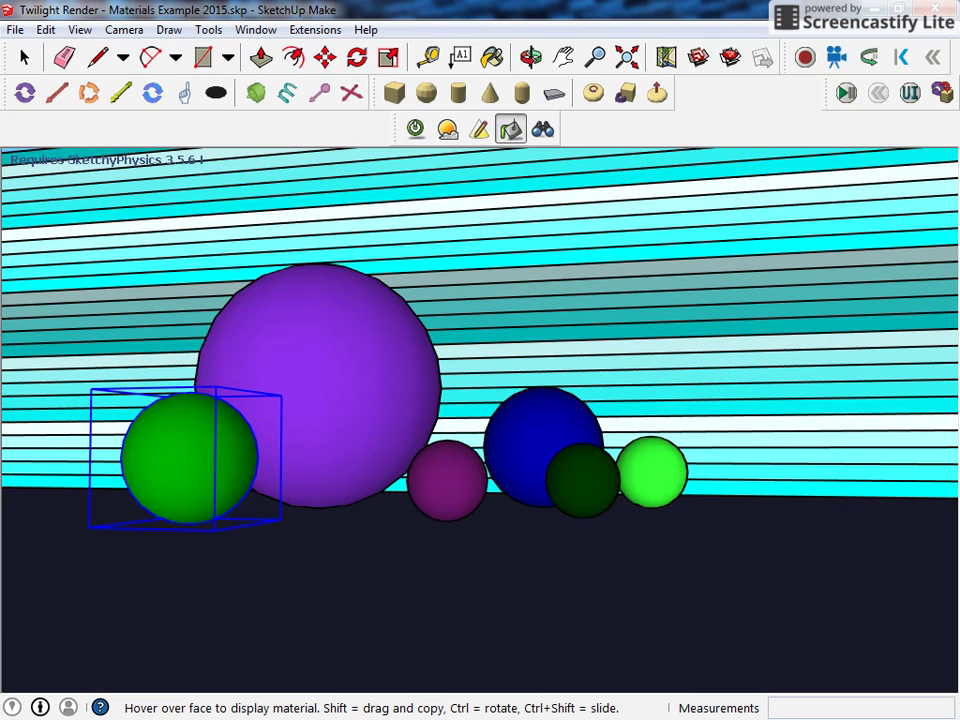
Switch to Windows Explorer and open the TECHNOLOGY > 7th Grade Technology folder on the work to be graded (Z:) drive.
{"action": "key", "text": "super+e"}
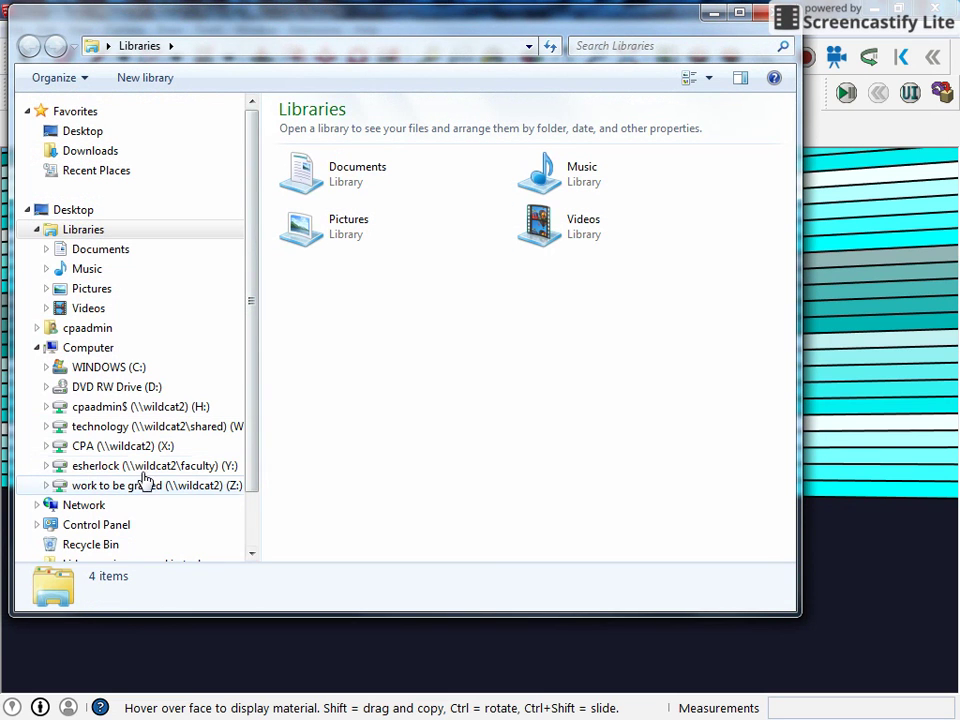
{"action": "left_click", "coordinate": [145, 485]}
{"action": "double_click", "coordinate": [302, 272]}
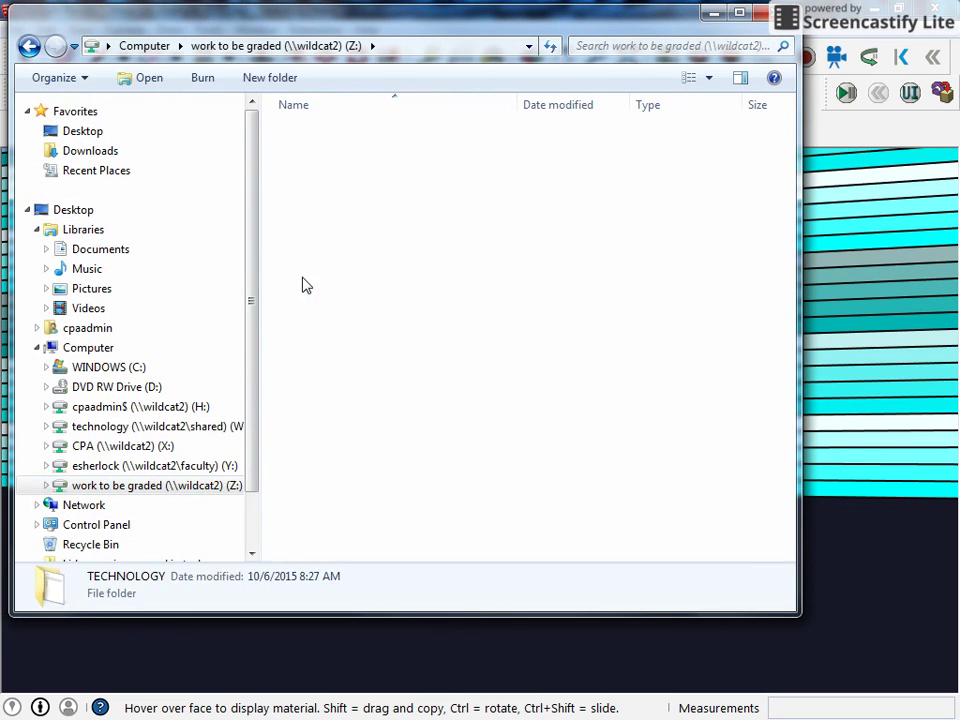
{"action": "double_click", "coordinate": [330, 250]}
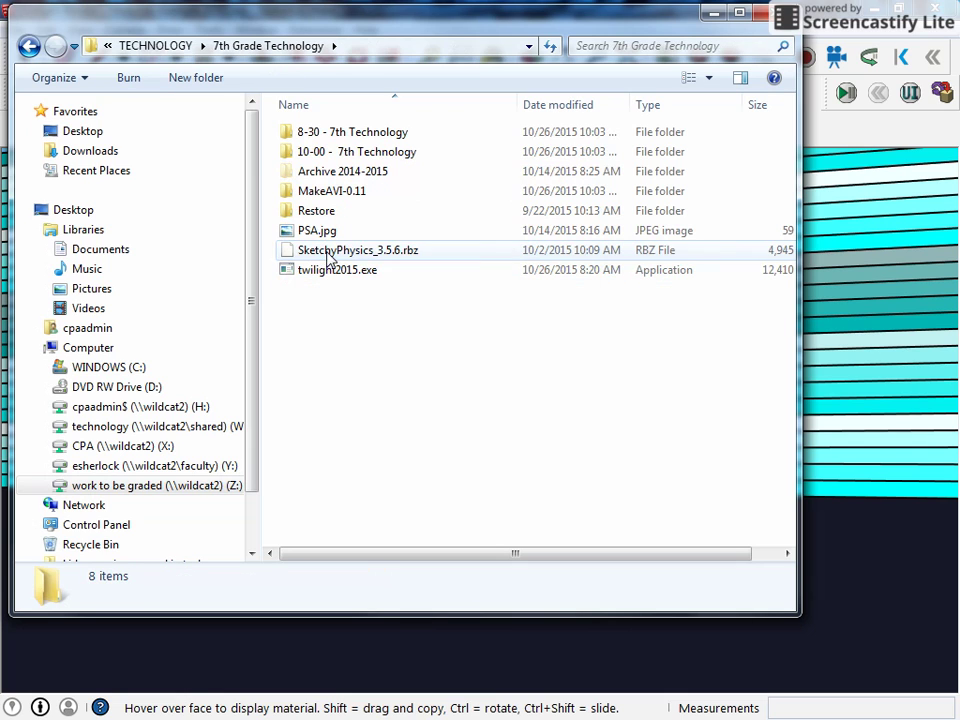
{"action": "left_click", "coordinate": [28, 46]}
{"action": "left_click", "coordinate": [294, 274]}
{"action": "double_click", "coordinate": [300, 272]}
{"action": "left_click", "coordinate": [28, 46]}
{"action": "left_click", "coordinate": [368, 252]}
{"action": "double_click", "coordinate": [369, 252]}
Open the Twilight Render - Materials Example 2015 - stills folder in the teacher's own folder under Archive 2014-2015.
{"action": "double_click", "coordinate": [326, 174]}
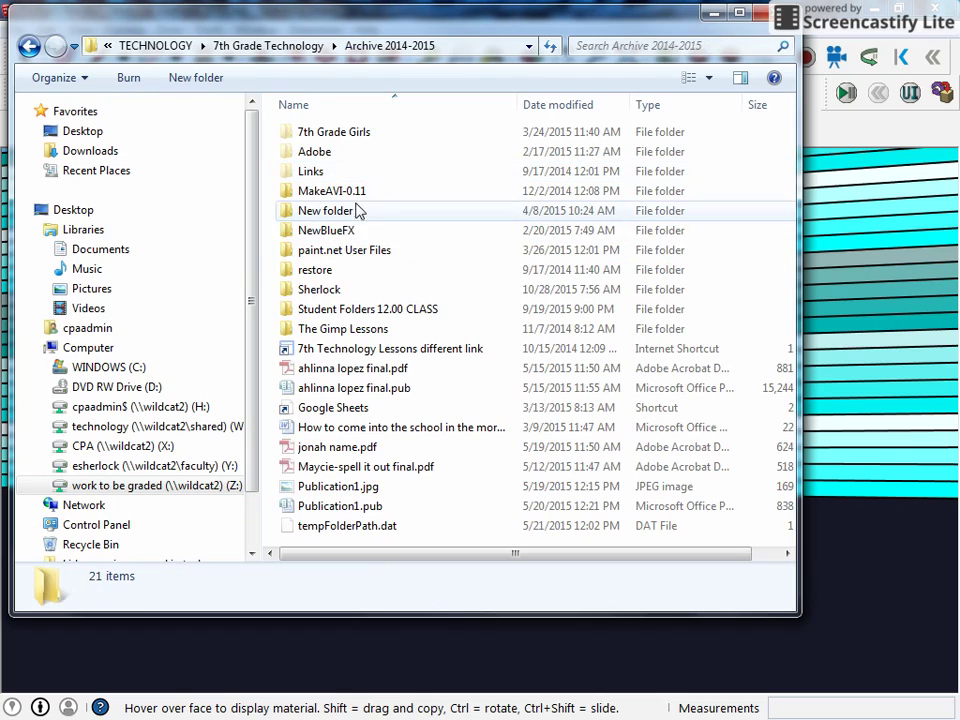
{"action": "double_click", "coordinate": [335, 292]}
{"action": "scroll", "coordinate": [354, 278], "scroll_direction": "down", "scroll_amount": 15}
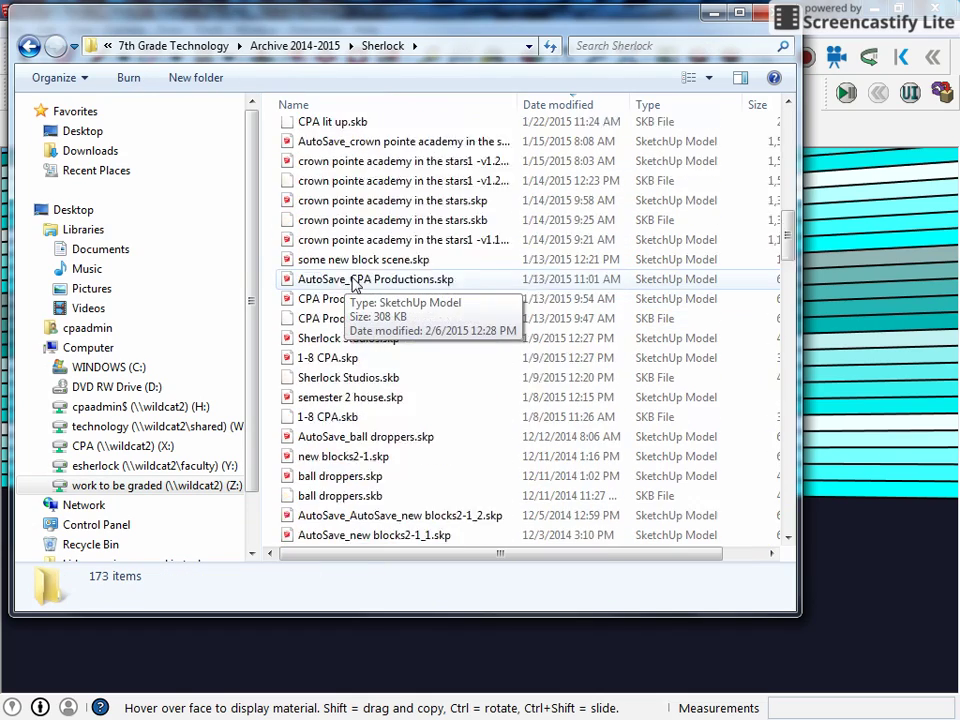
{"action": "scroll", "coordinate": [352, 285], "scroll_direction": "down", "scroll_amount": 20}
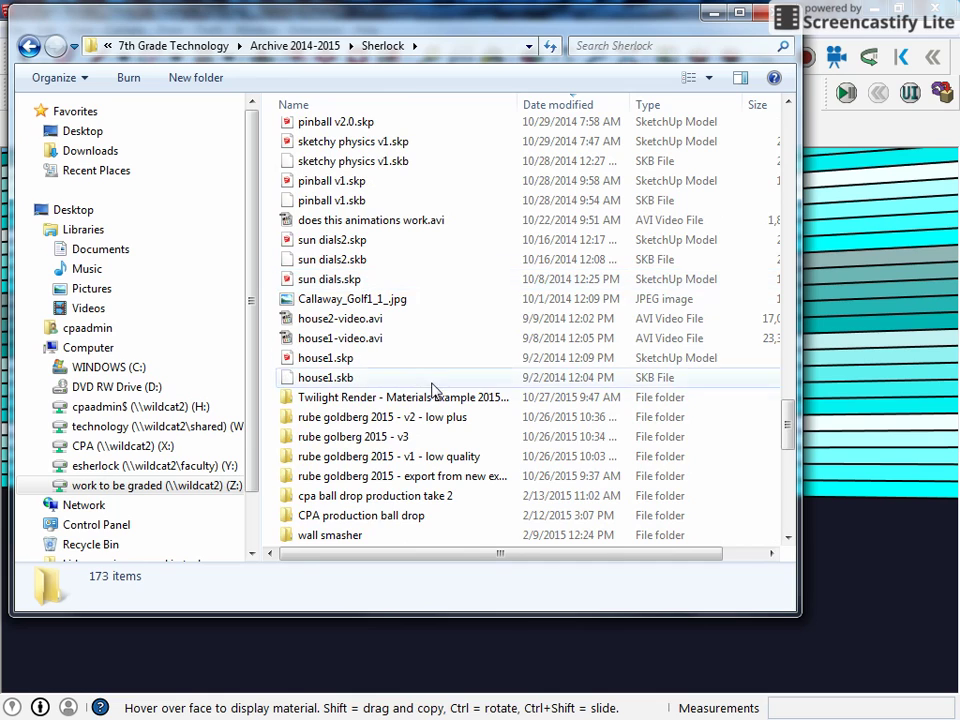
{"action": "double_click", "coordinate": [435, 399]}
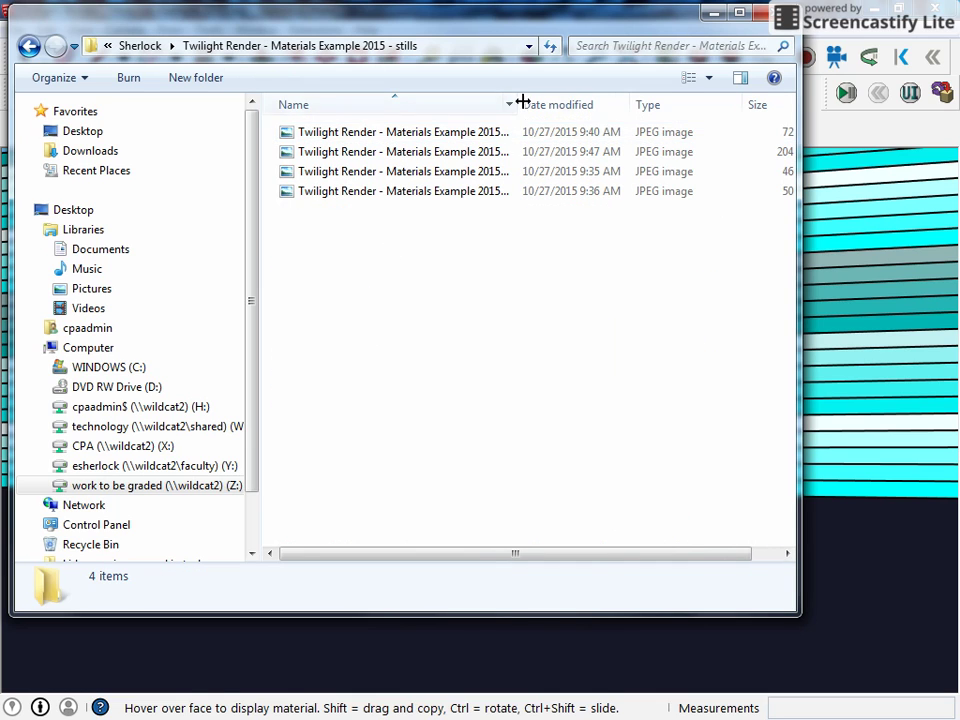
Widen the file name column, view the high plus v2 still image, and minimize the file browser to return to the SketchUp model.
{"action": "left_click_drag", "start_coordinate": [520, 101], "coordinate": [640, 101]}
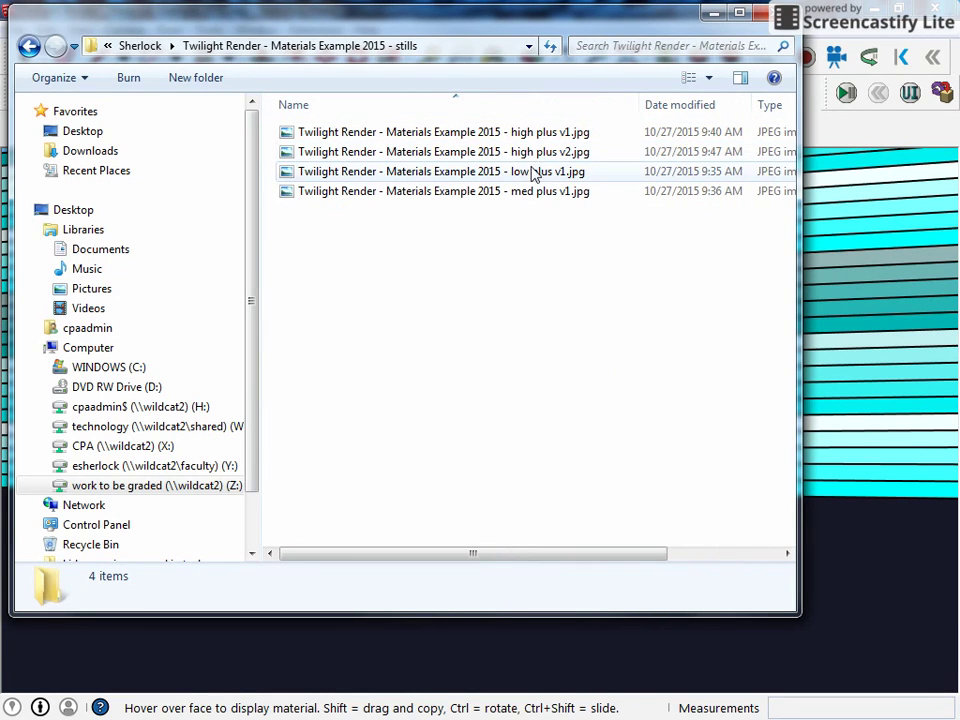
{"action": "left_click", "coordinate": [514, 158]}
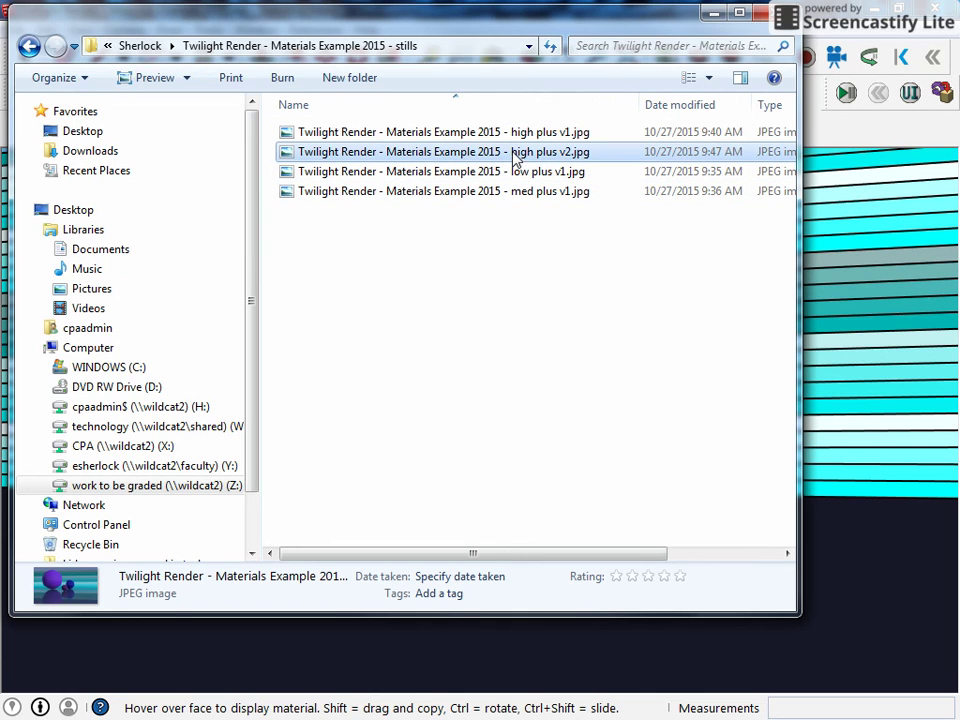
{"action": "double_click", "coordinate": [512, 153]}
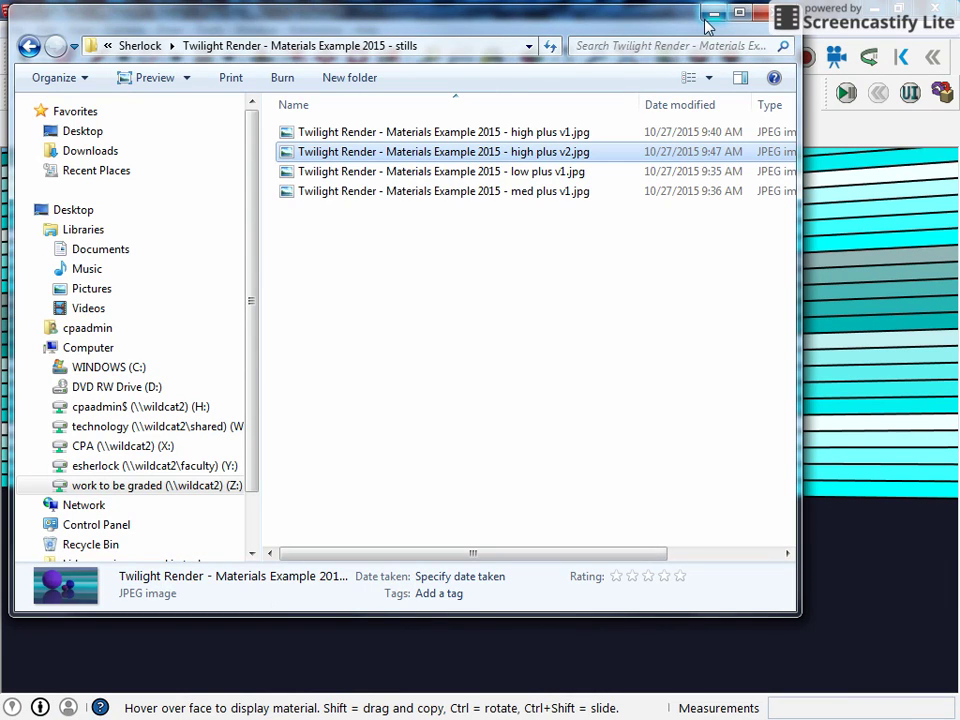
{"action": "left_click", "coordinate": [714, 12]}
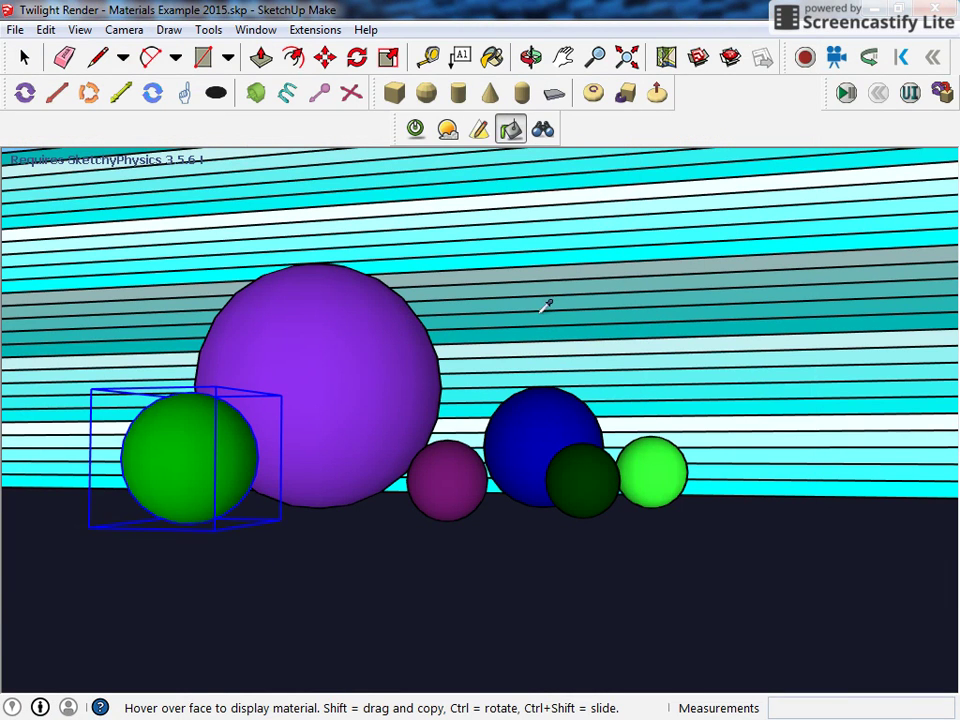